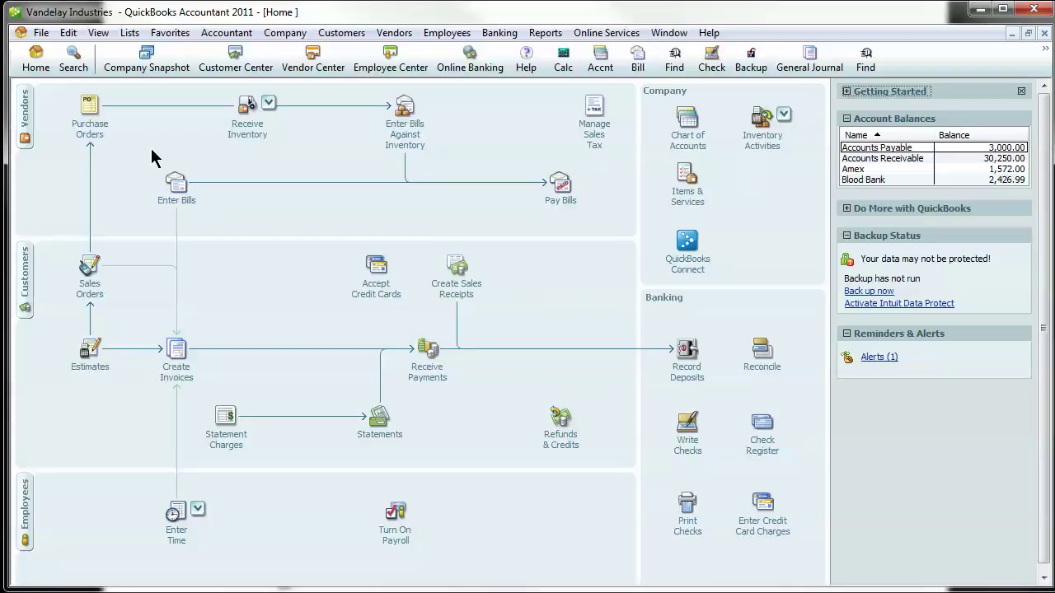
- Close the open windows, then reopen the Home page and maximize it
left_click(1044, 33)
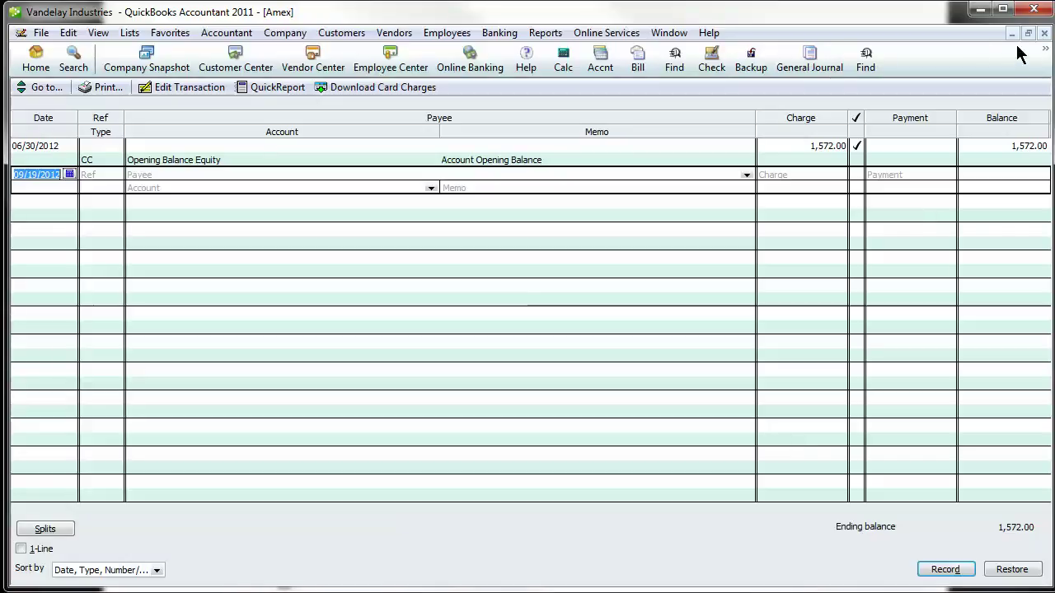
left_click(1044, 33)
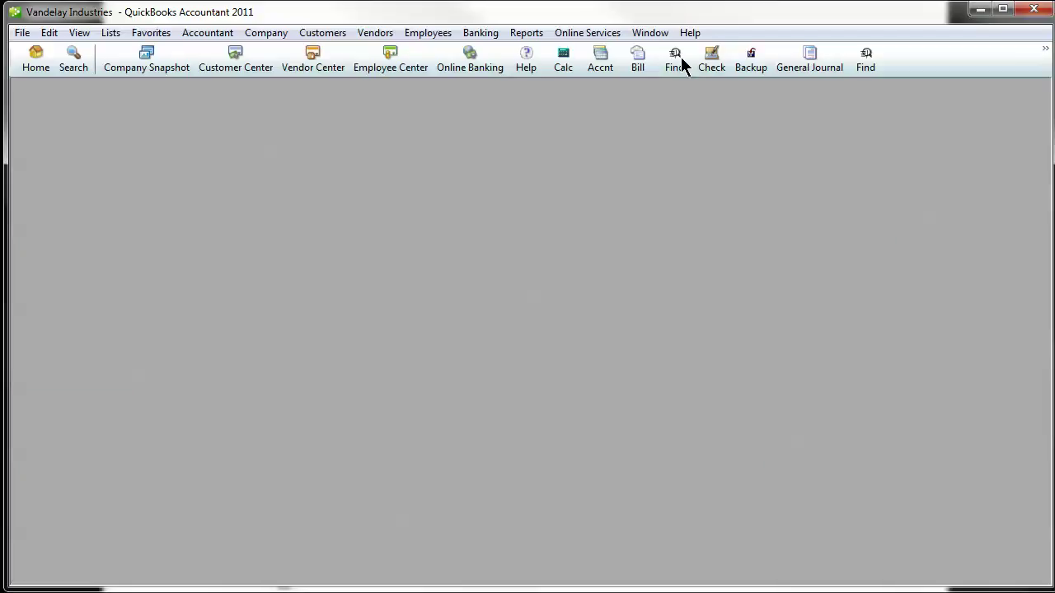
left_click(36, 62)
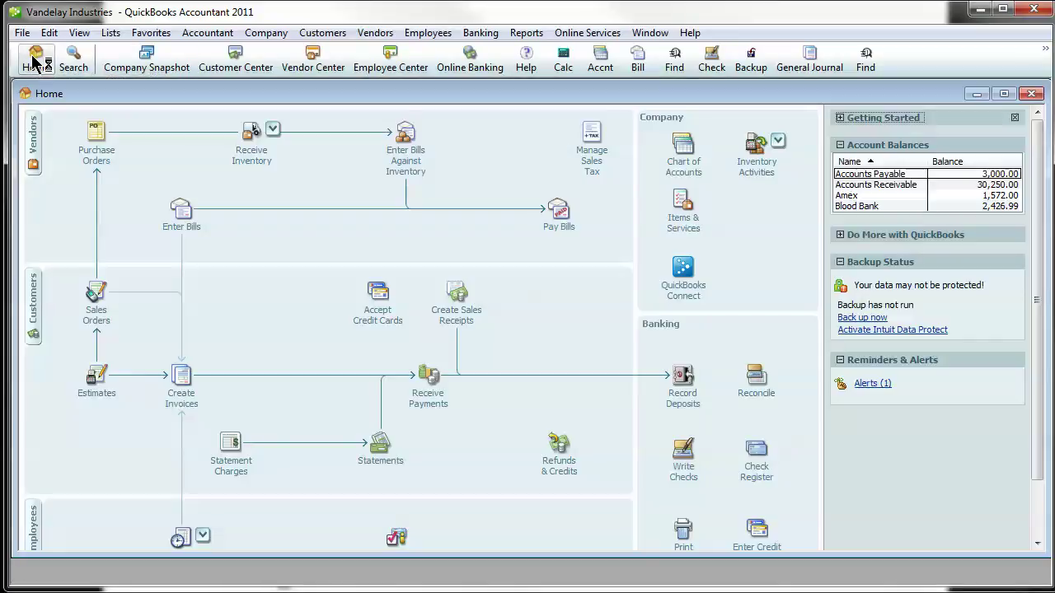
left_click(1004, 94)
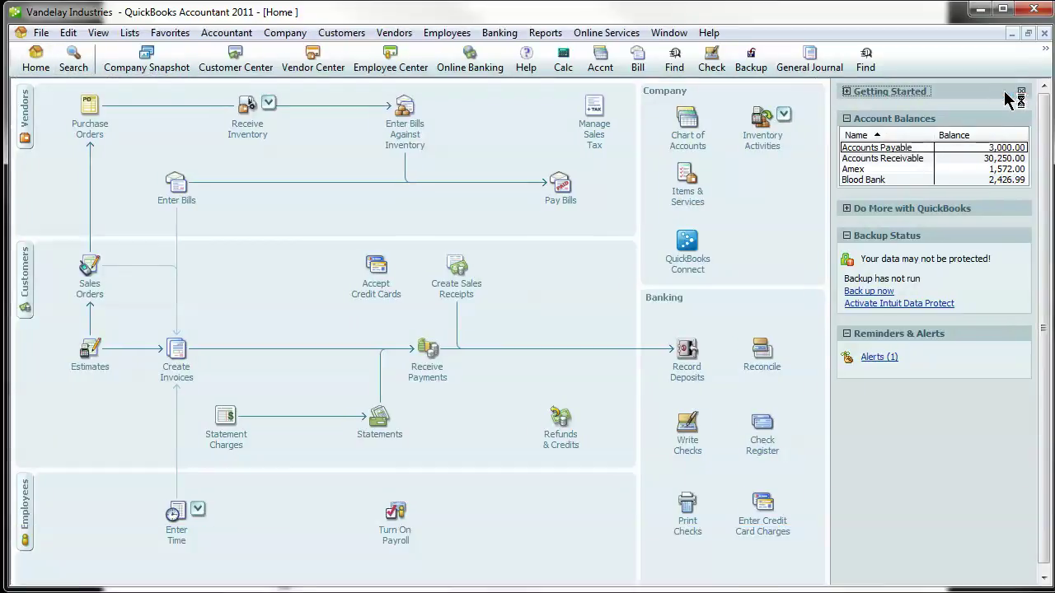
- Open the chart of accounts and look through the list of accounts
left_click(690, 128)
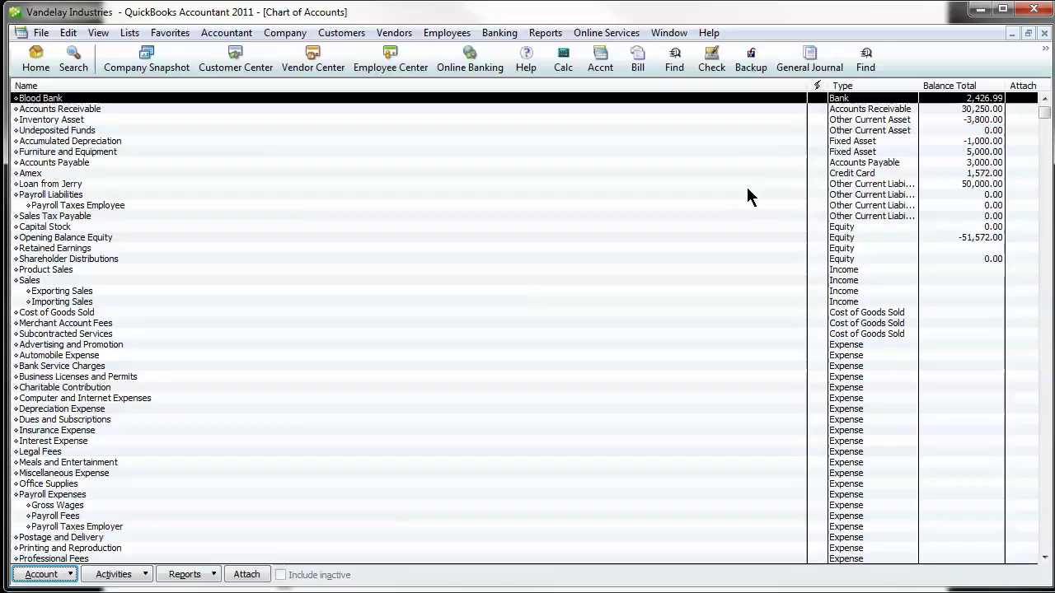
scroll(746, 187, "down", 2)
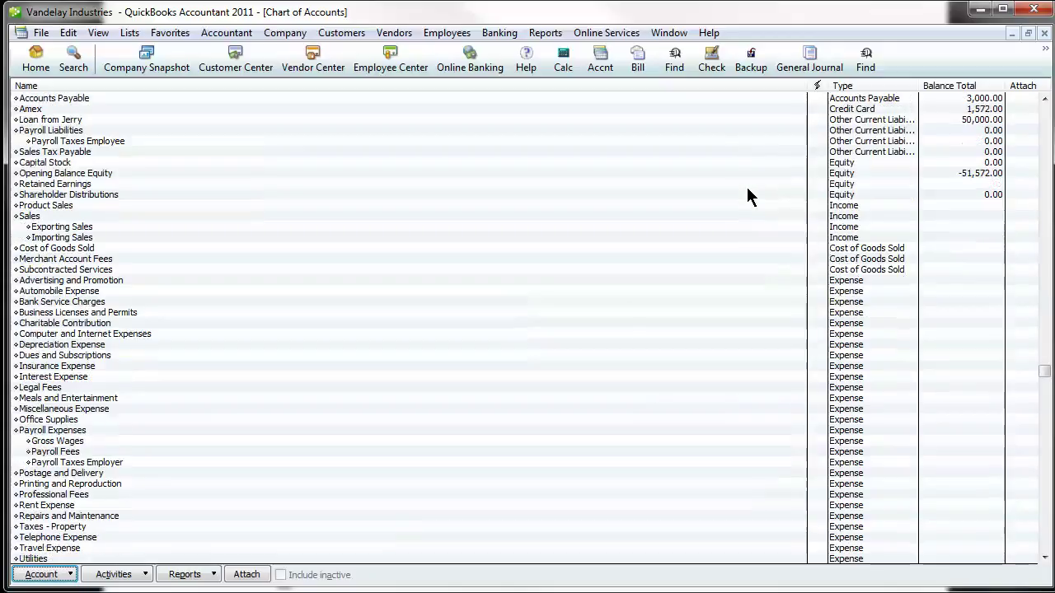
left_click(53, 576)
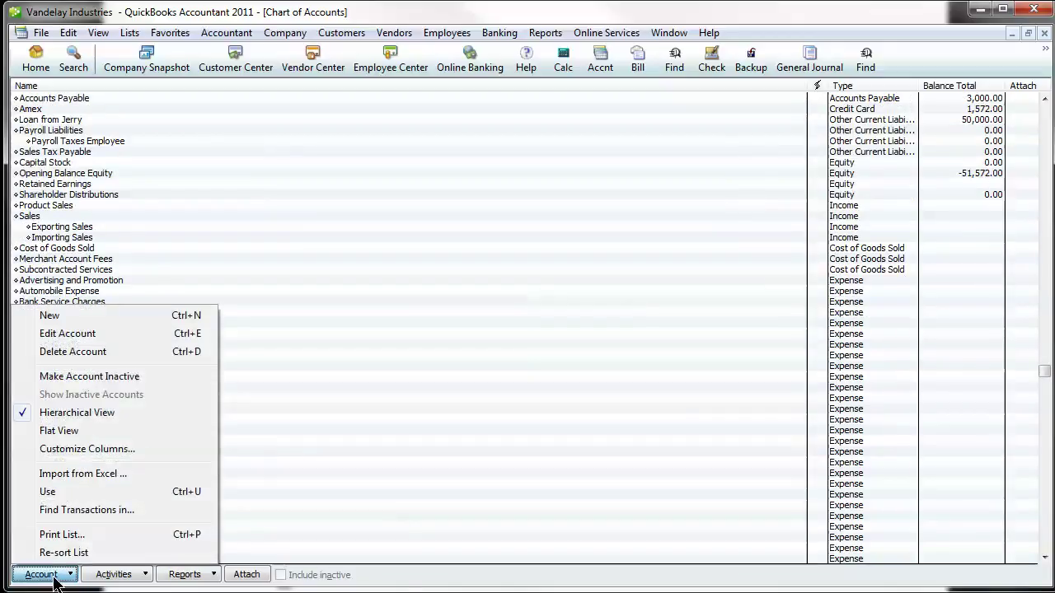
left_click(313, 196)
key("ctrl+n")
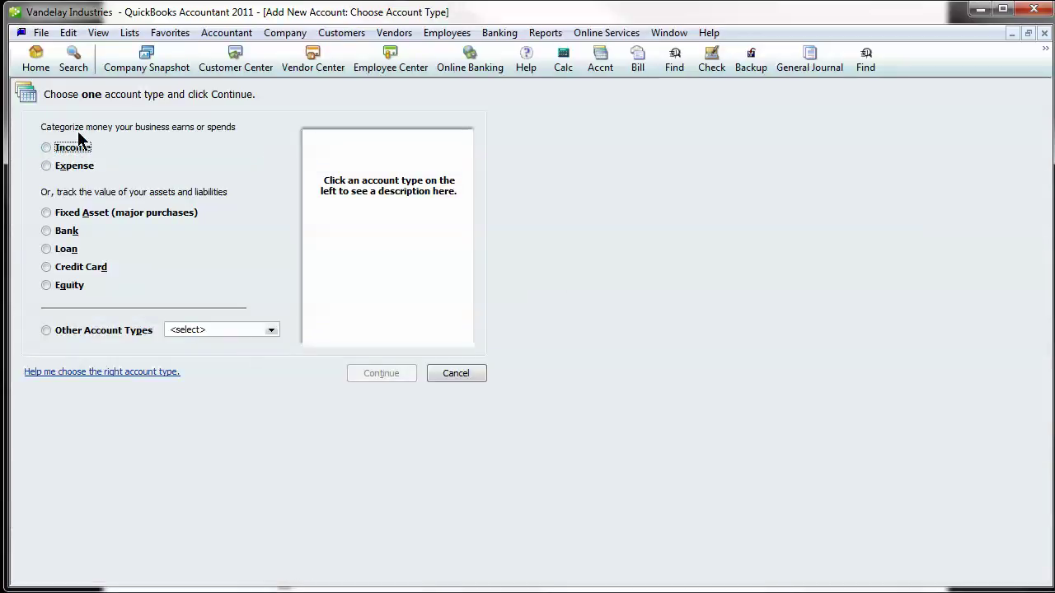
left_click(66, 167)
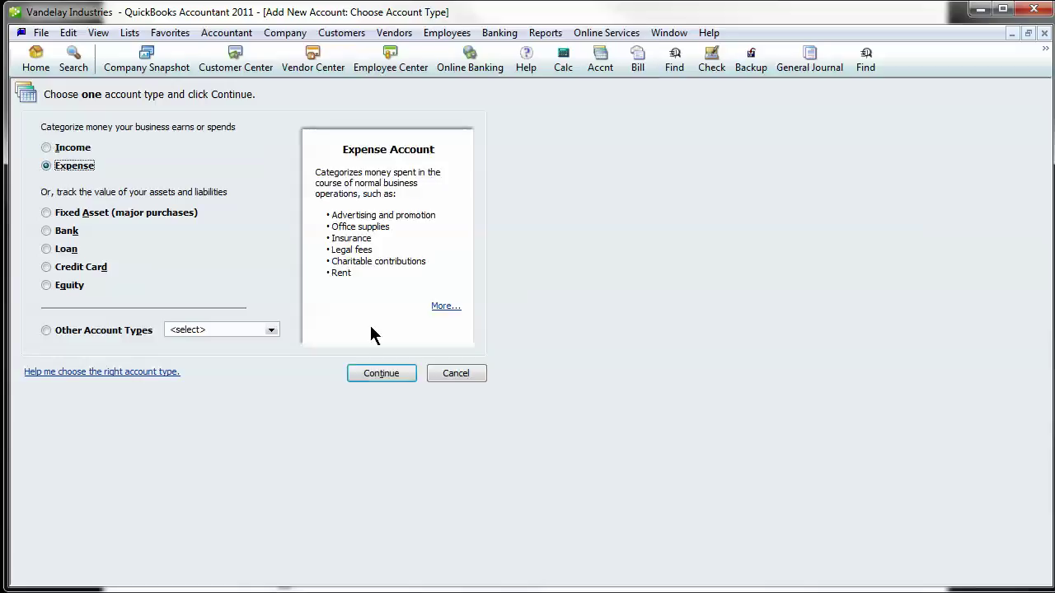
left_click(382, 374)
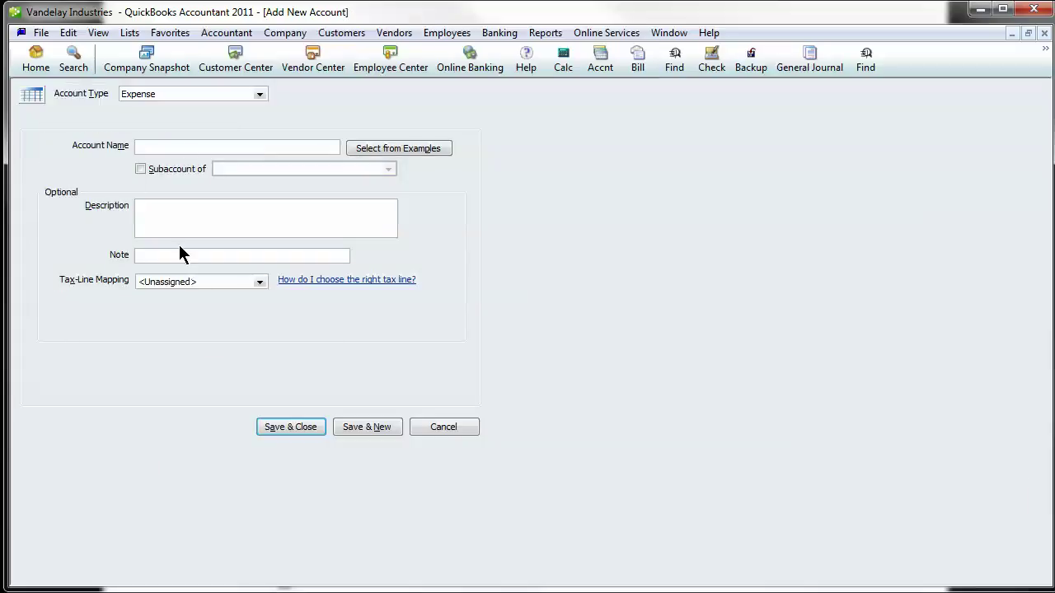
left_click(453, 426)
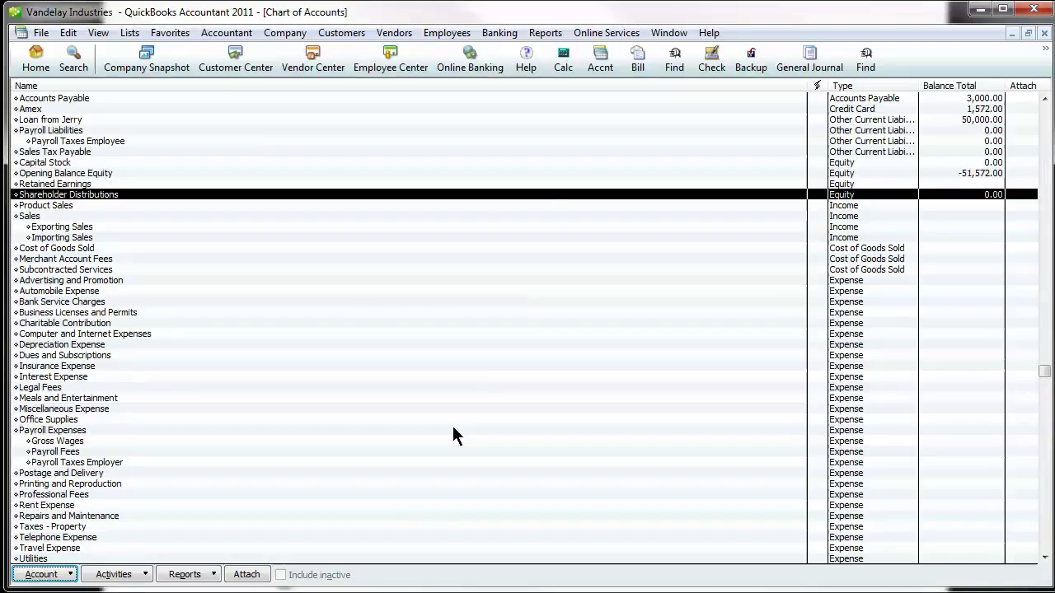
- Sort the chart of accounts by name and by type, review it, and close it
left_click(132, 84)
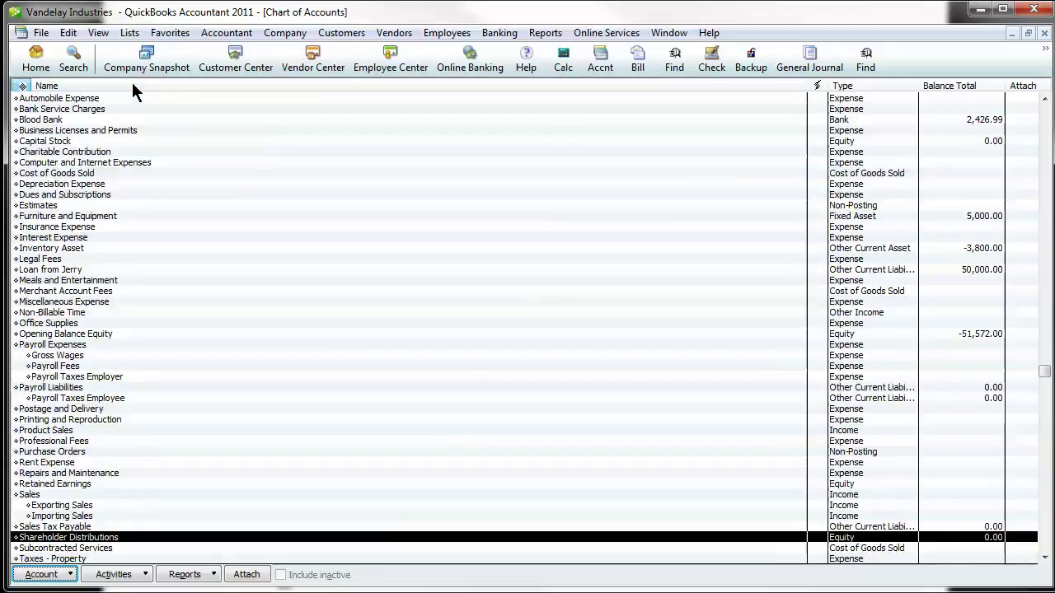
left_click(854, 88)
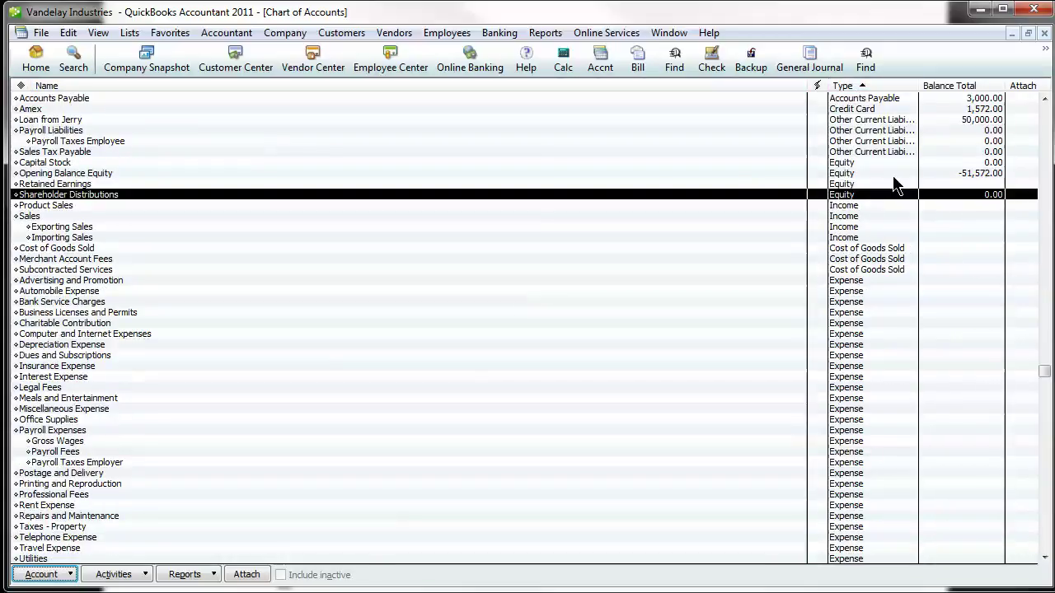
scroll(444, 289, "up", 2)
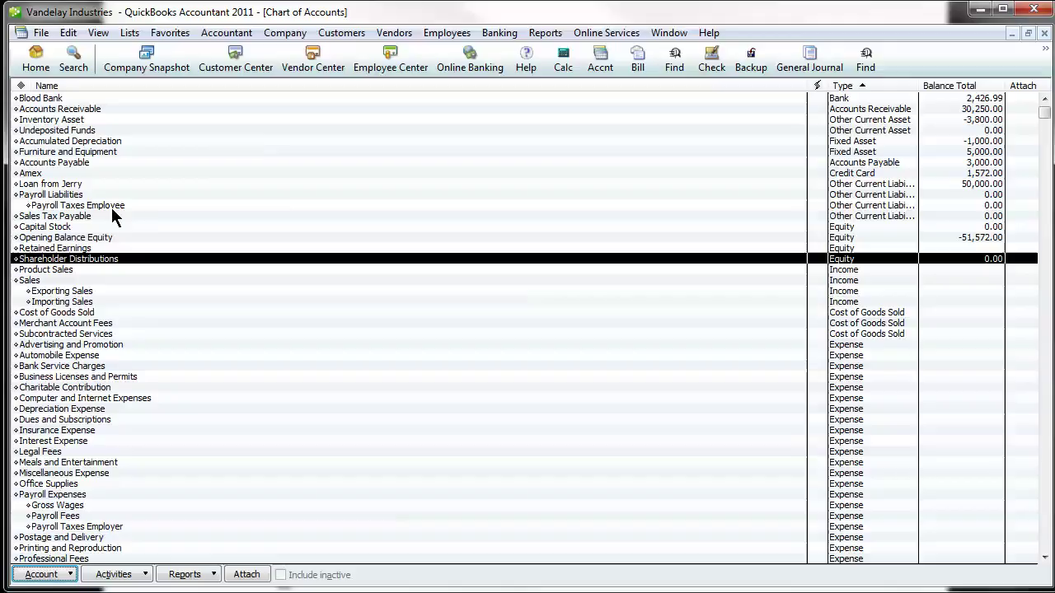
left_click(1044, 33)
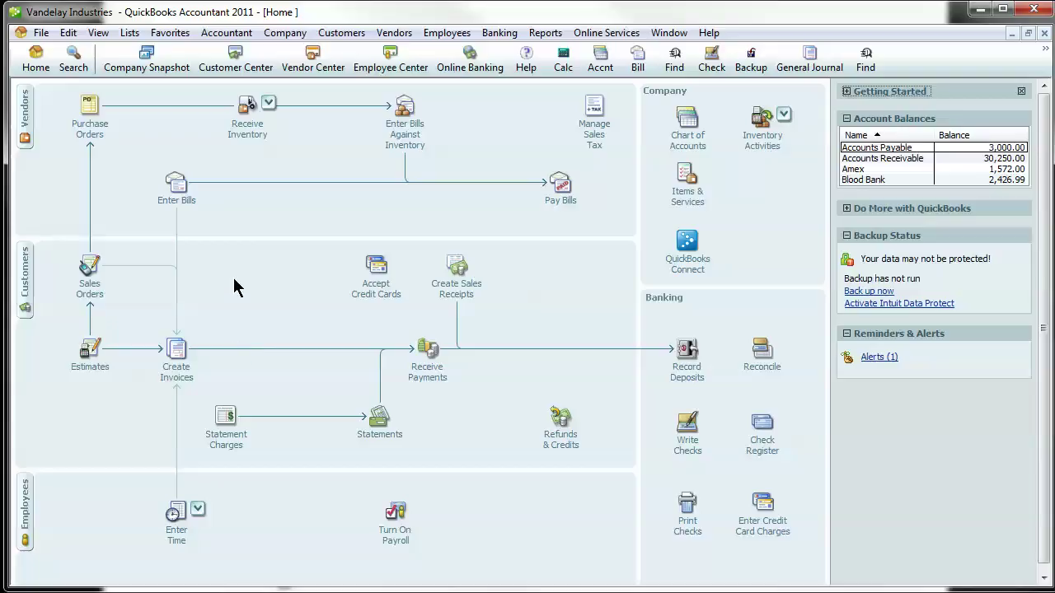
- Start a new invoice for the customer Kruger Industrial Smoothing
left_click(178, 355)
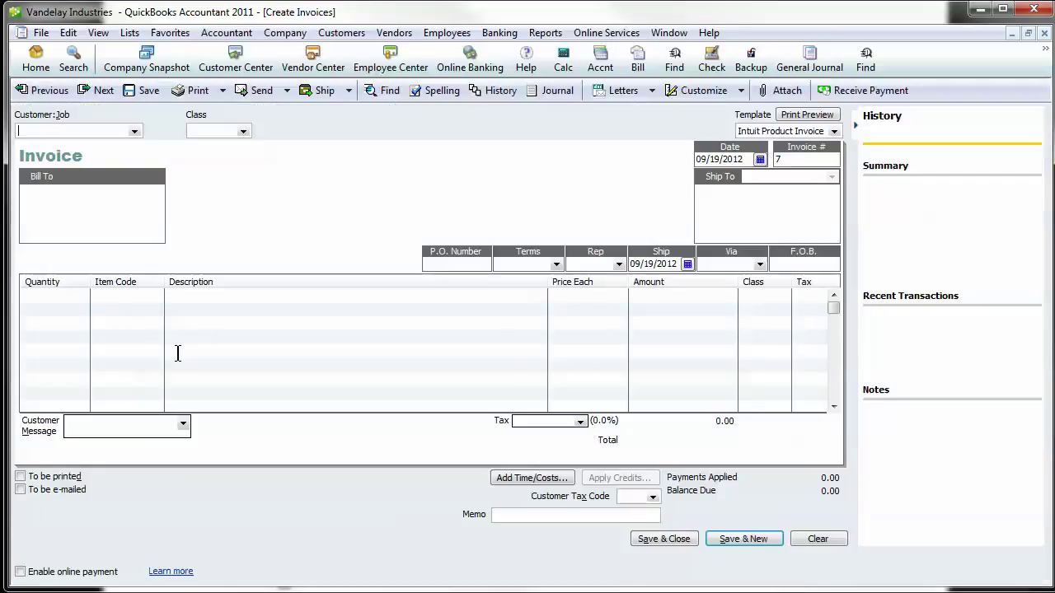
left_click(134, 132)
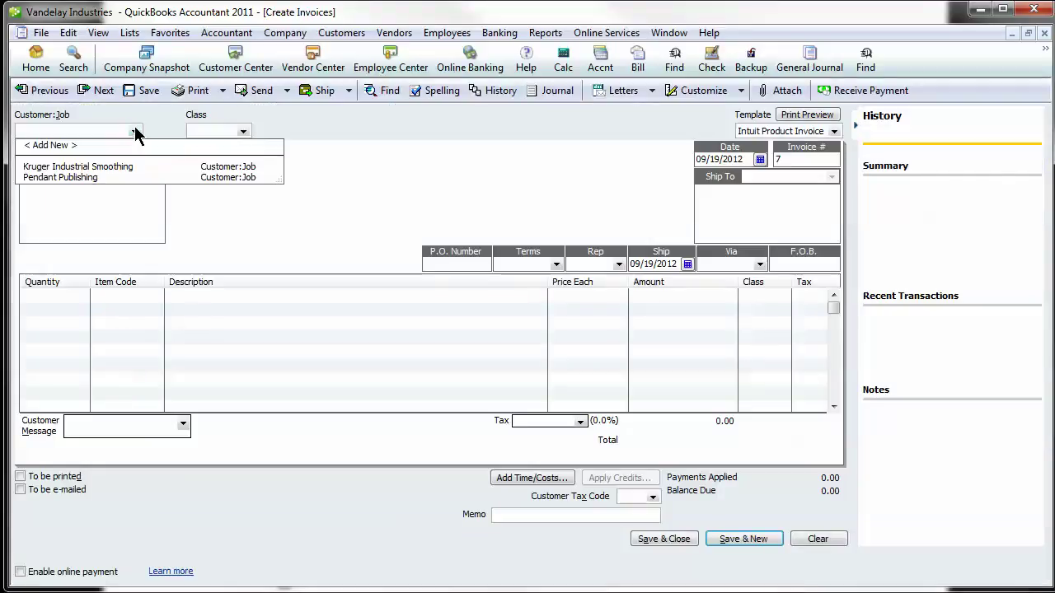
left_click(100, 167)
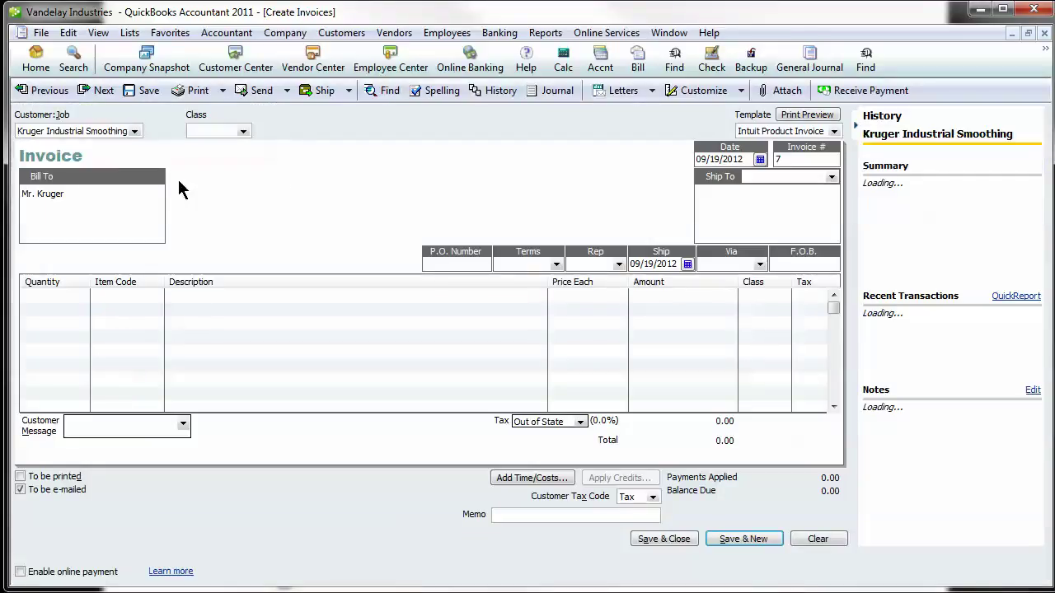
- Add a line for 50 of The Manzier and save the invoice, skipping the spelling corrections
left_click(47, 299)
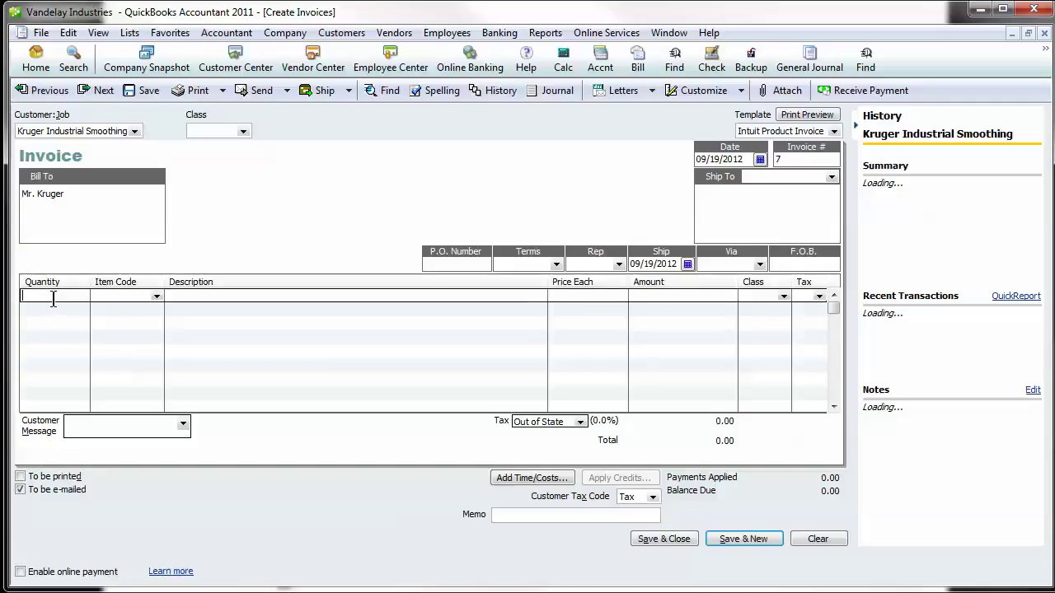
type("50")
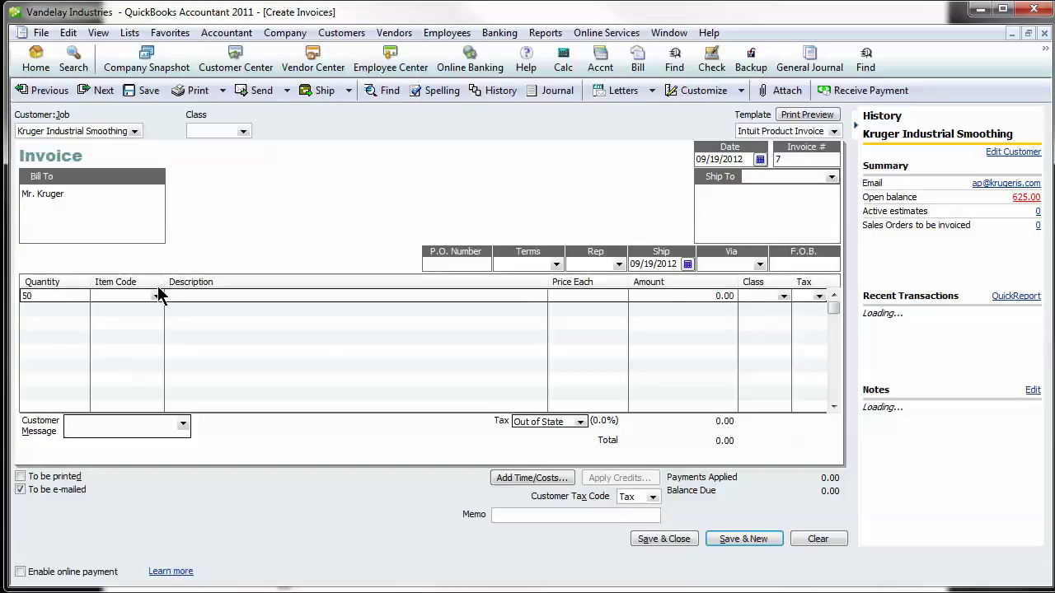
left_click(158, 298)
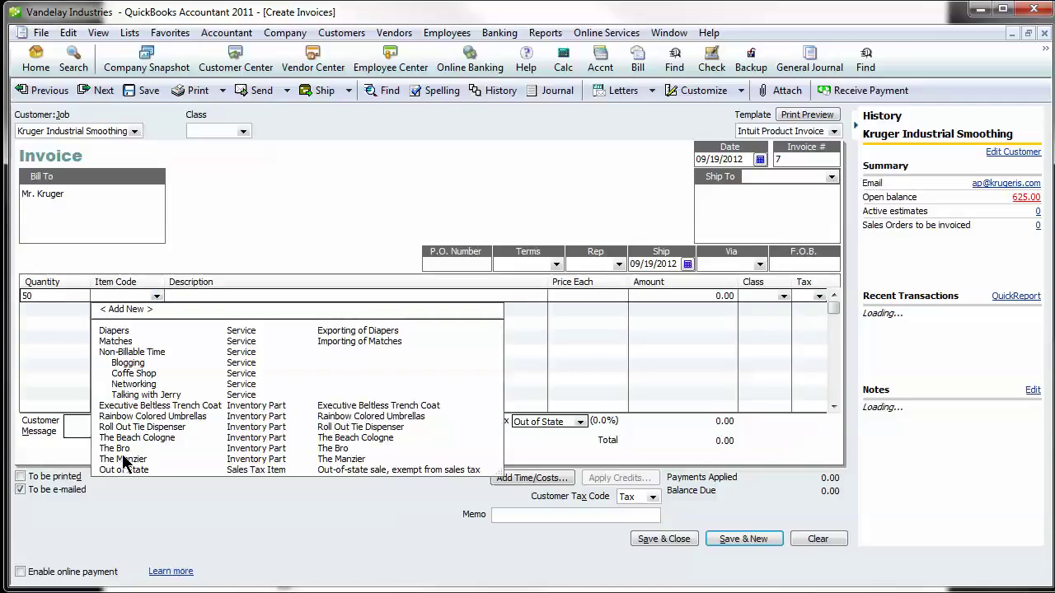
left_click(124, 459)
left_click(194, 315)
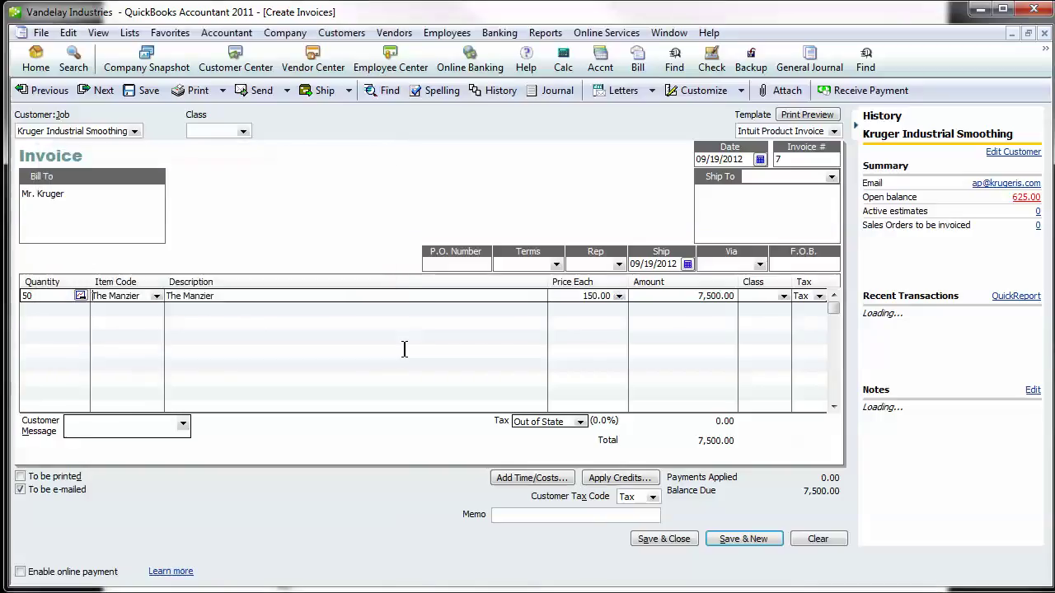
left_click(592, 296)
left_click(664, 540)
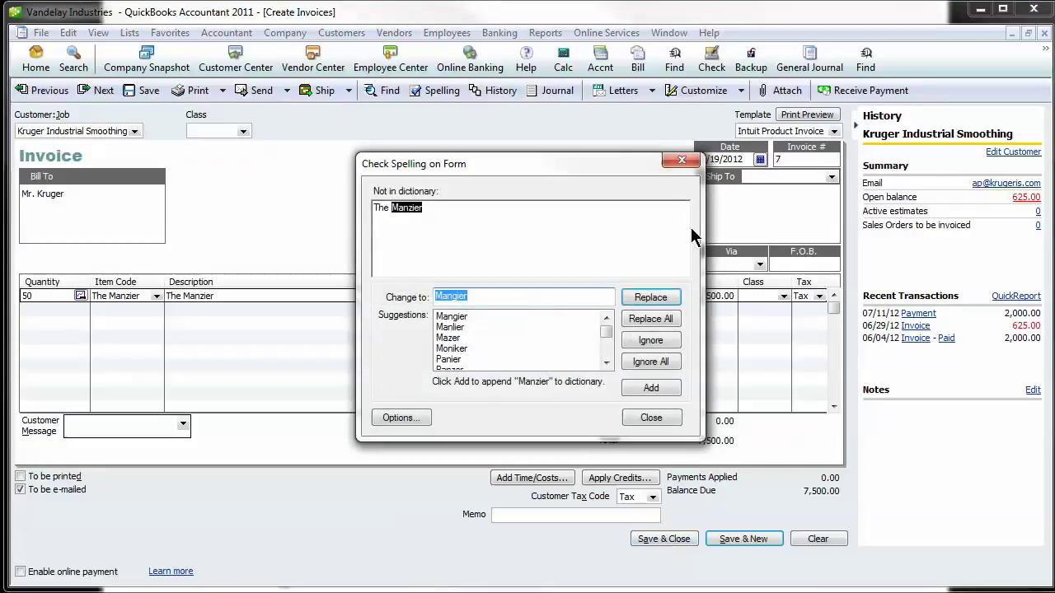
left_click(680, 163)
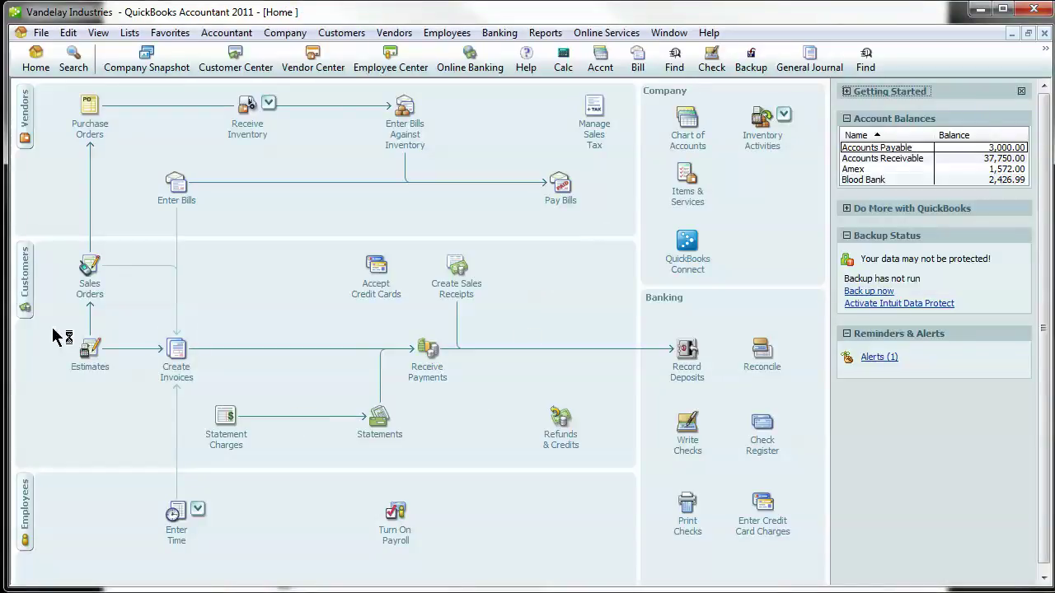
- Review the newest Kruger Industrial Smoothing invoice from the Customer Center, checking its e-mail option, and return to the Home page
left_click(23, 297)
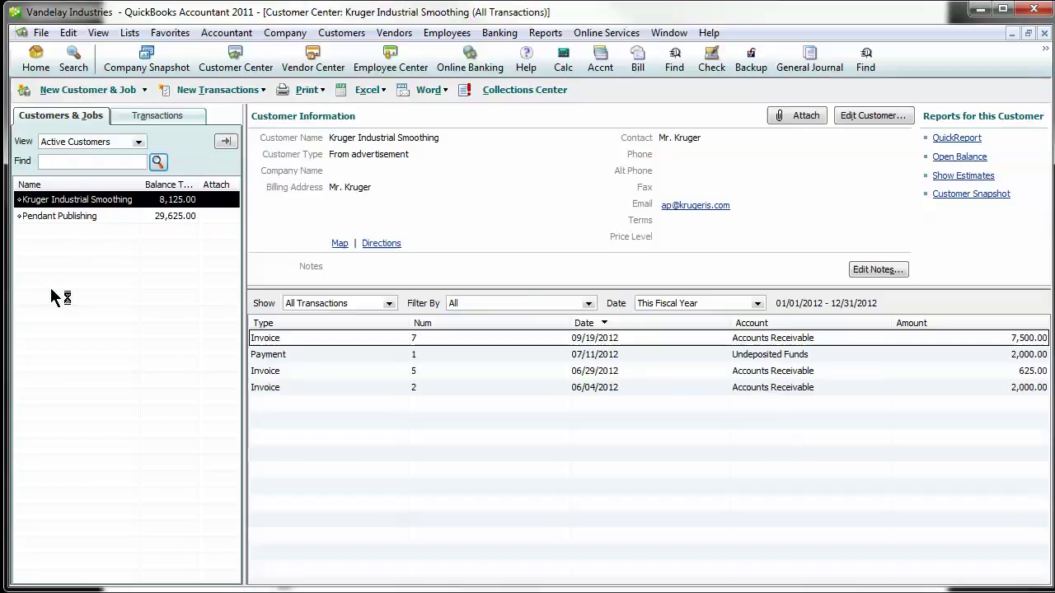
double_click(381, 337)
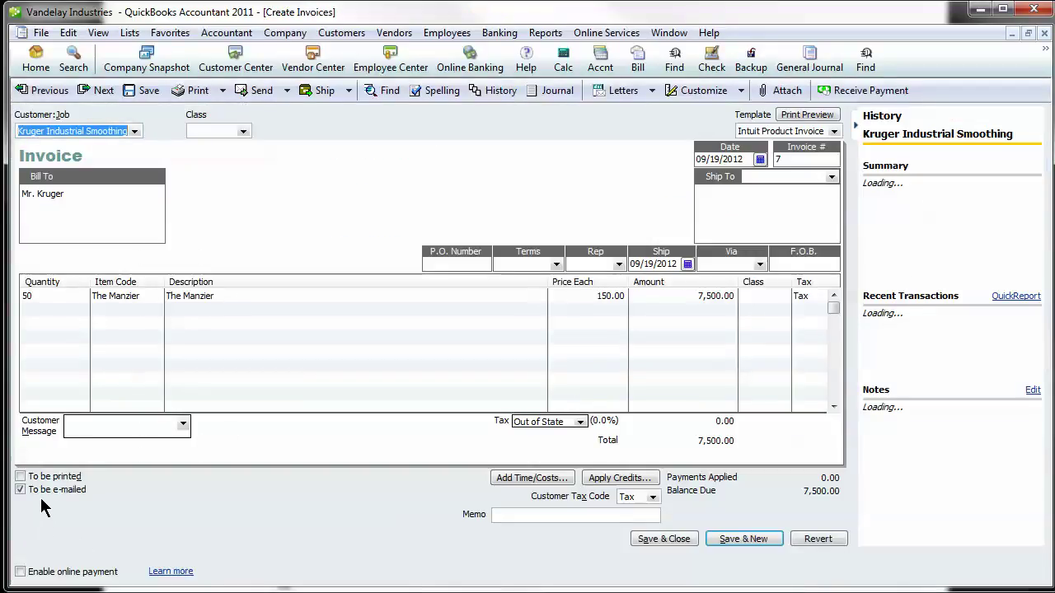
left_click(48, 489)
left_click(1044, 35)
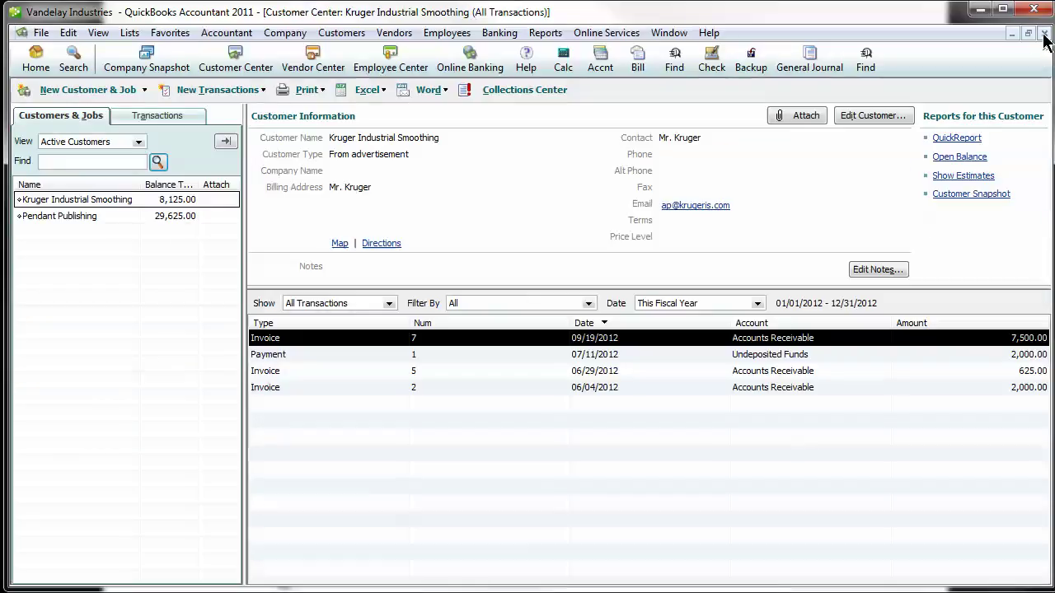
left_click(1044, 34)
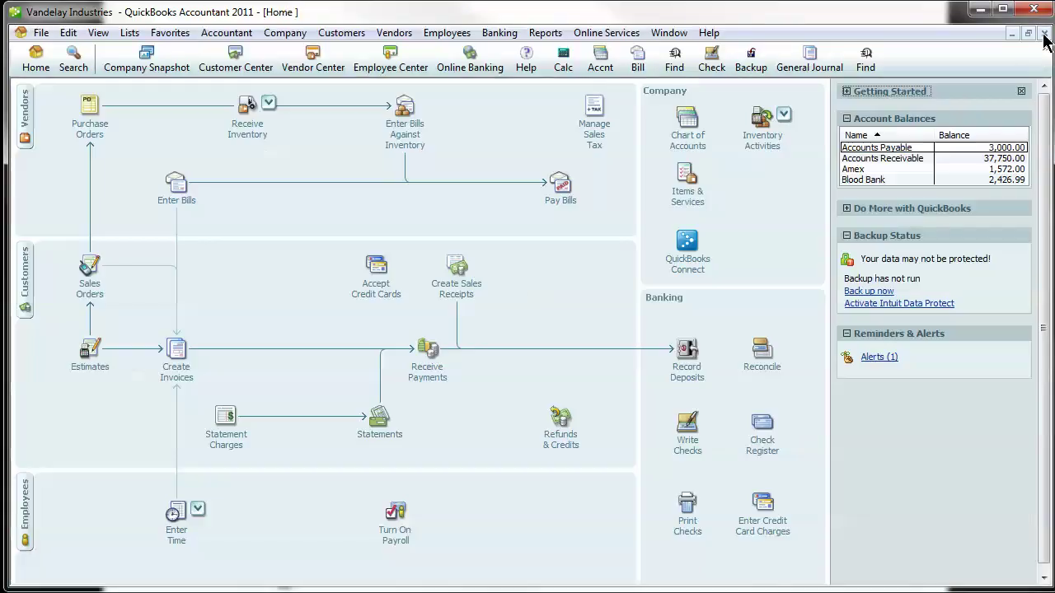
- Start a new bill from the vendor Carl Farbman Furniture
left_click(176, 183)
left_click(251, 158)
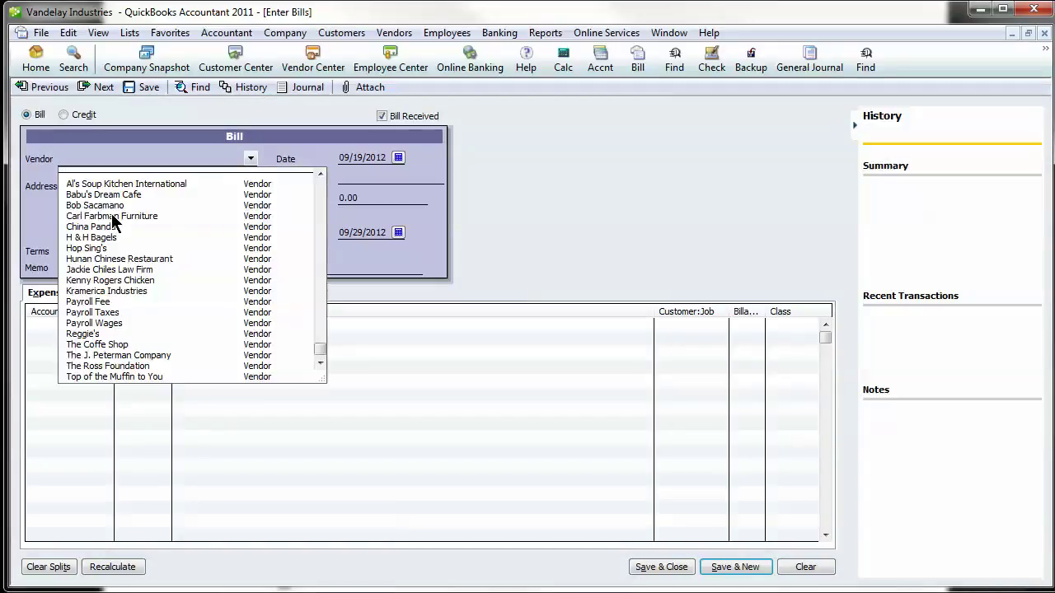
left_click(114, 216)
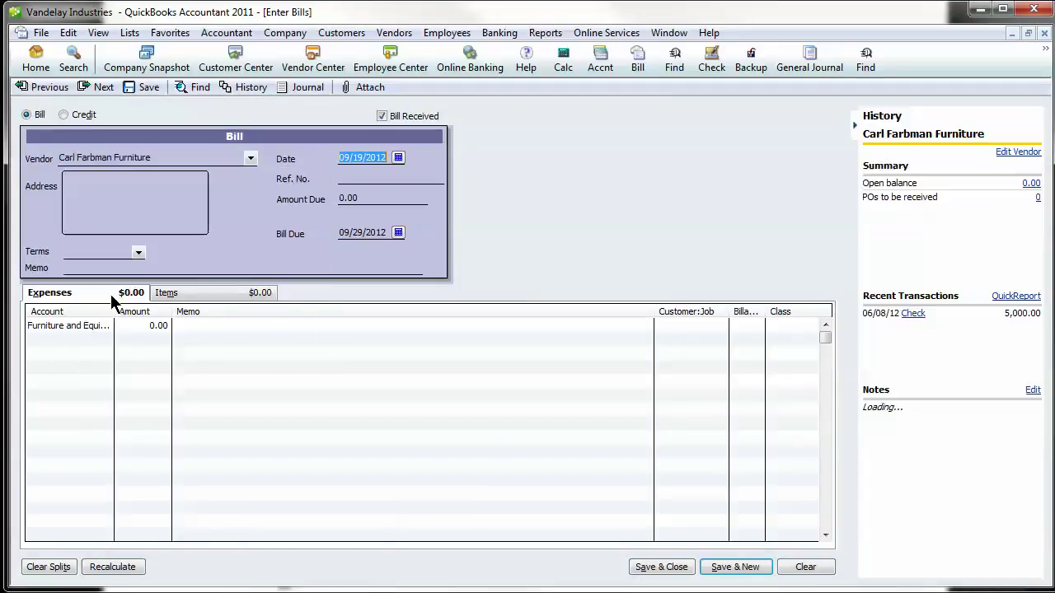
- Enter a Furniture and Equipment expense of 5,000.00 with the memo "new couch" and save the bill
left_click(100, 328)
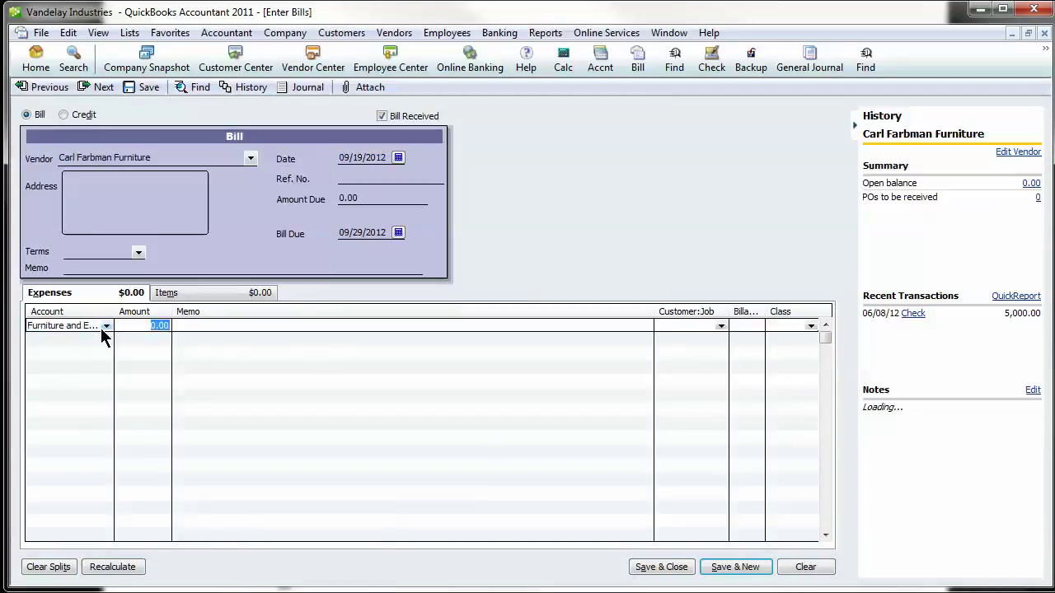
type("5000")
key("Tab")
type("new c")
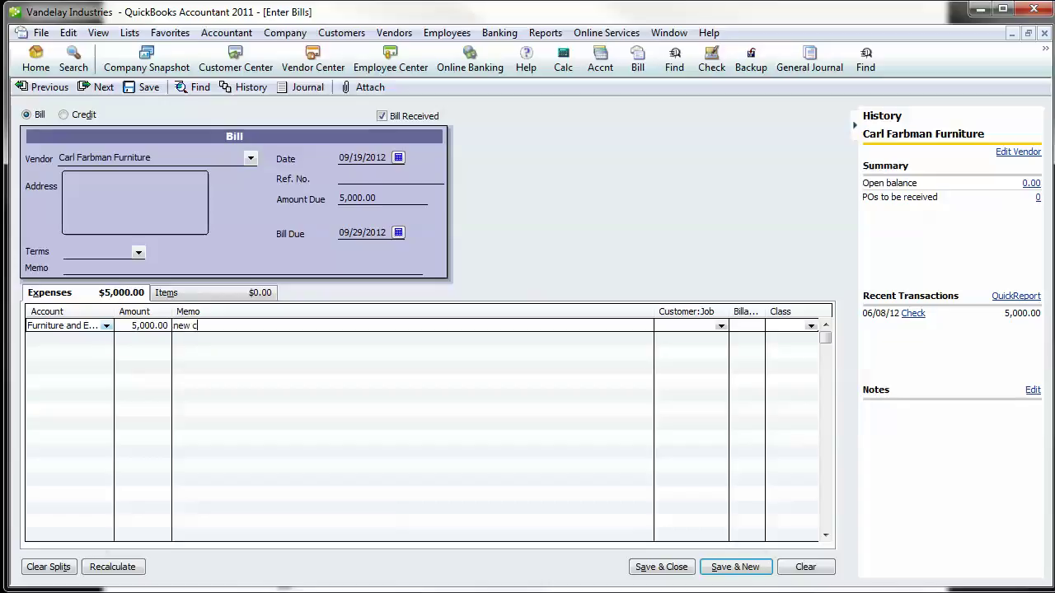
type("ouch")
left_click(661, 567)
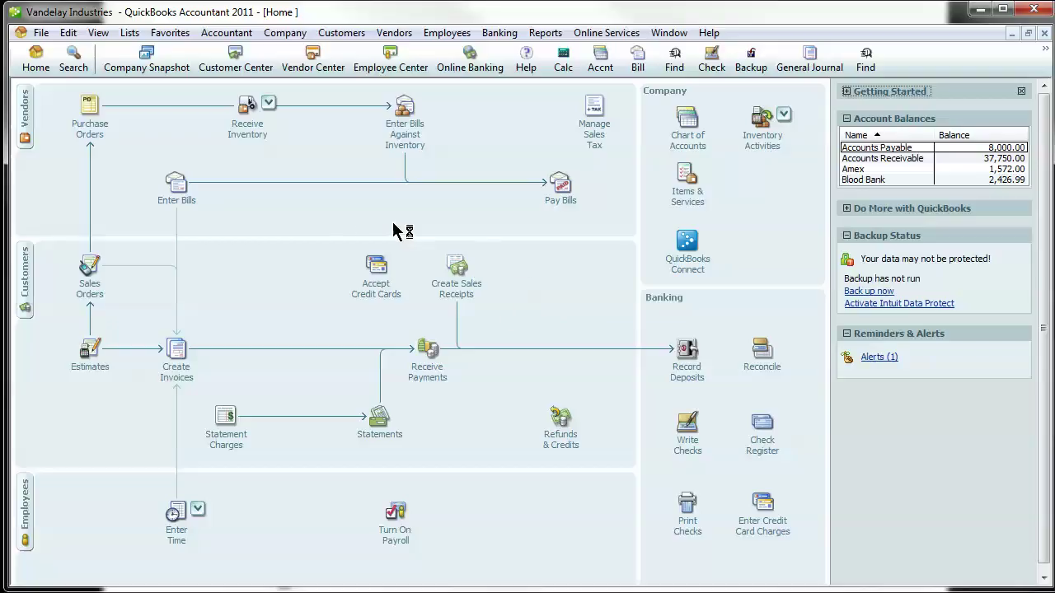
- Select the Carl Farbman Furniture bill and The Ross Foundation bills due 06/11/2012 and 07/11/2012 for payment, and view the latter's details
left_click(560, 185)
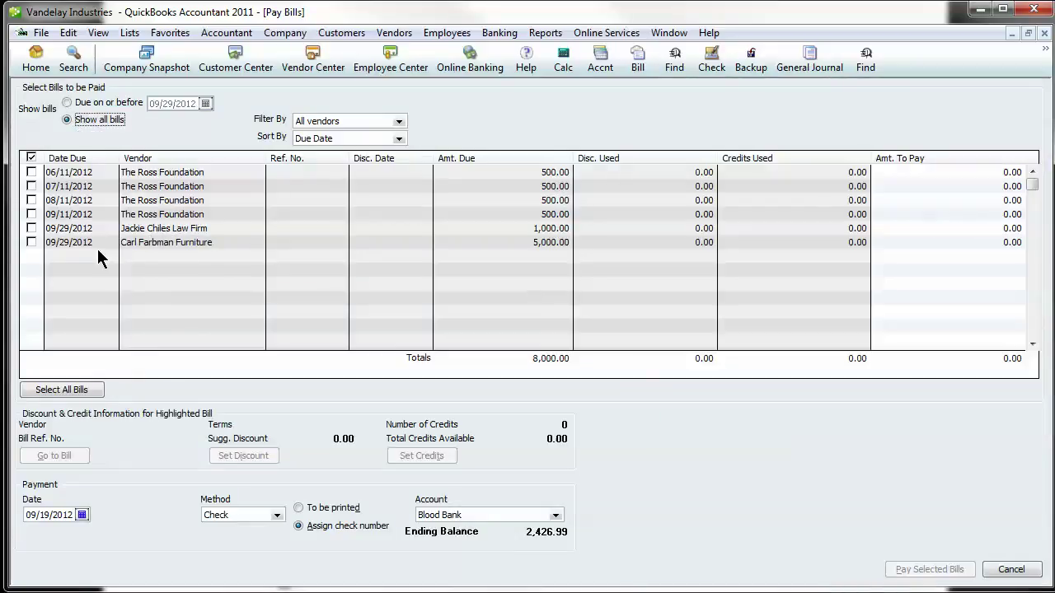
left_click(31, 242)
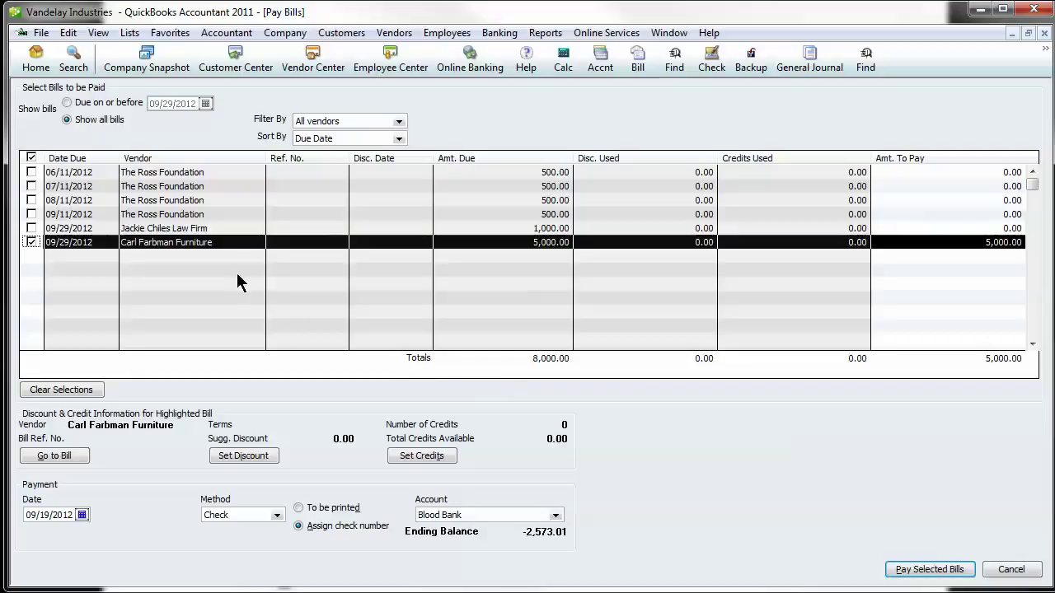
left_click(31, 173)
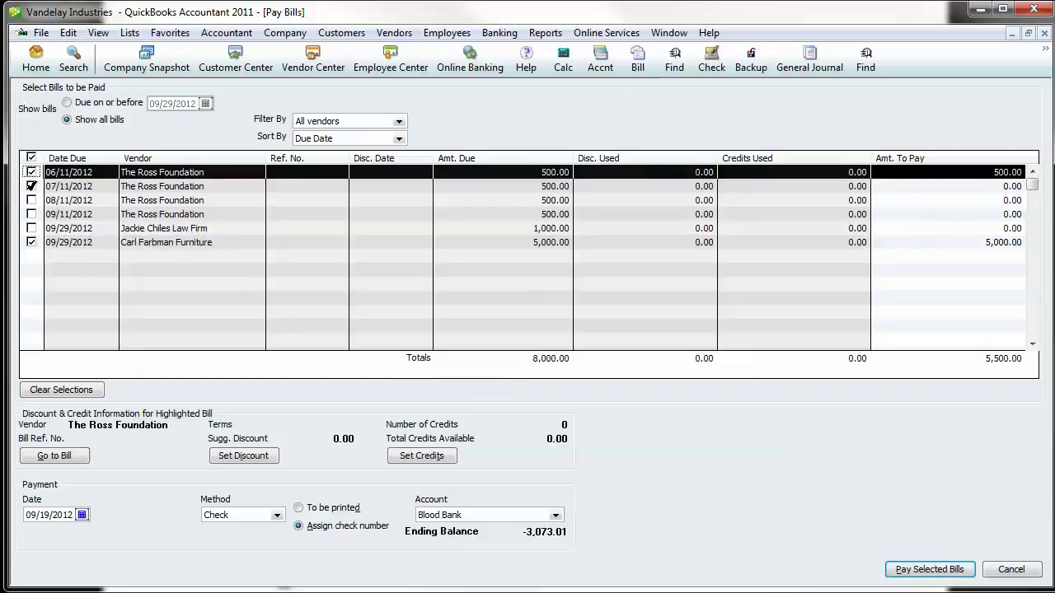
left_click(31, 186)
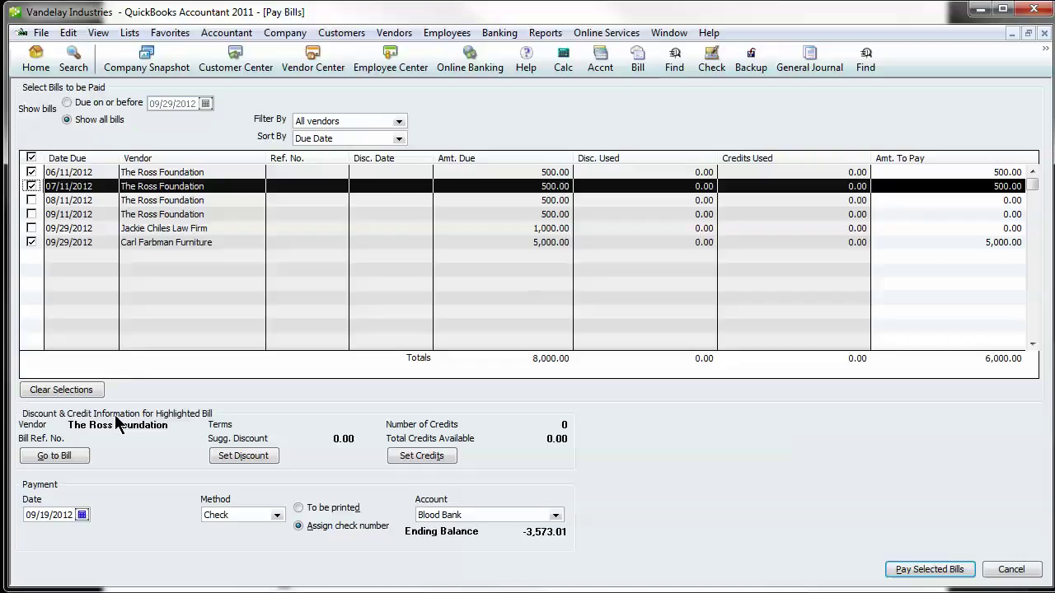
left_click(55, 455)
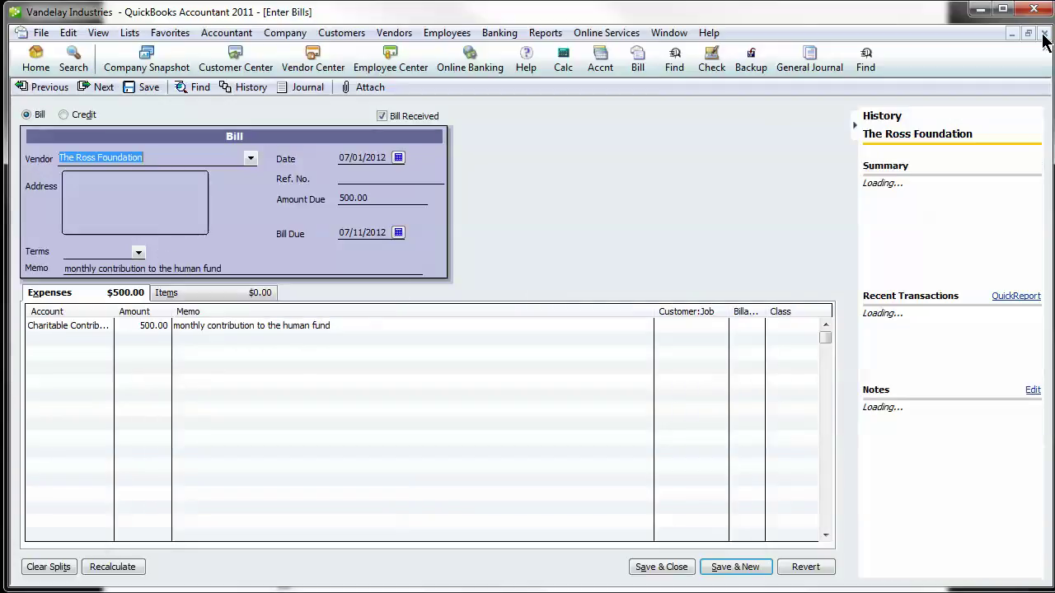
left_click(1043, 33)
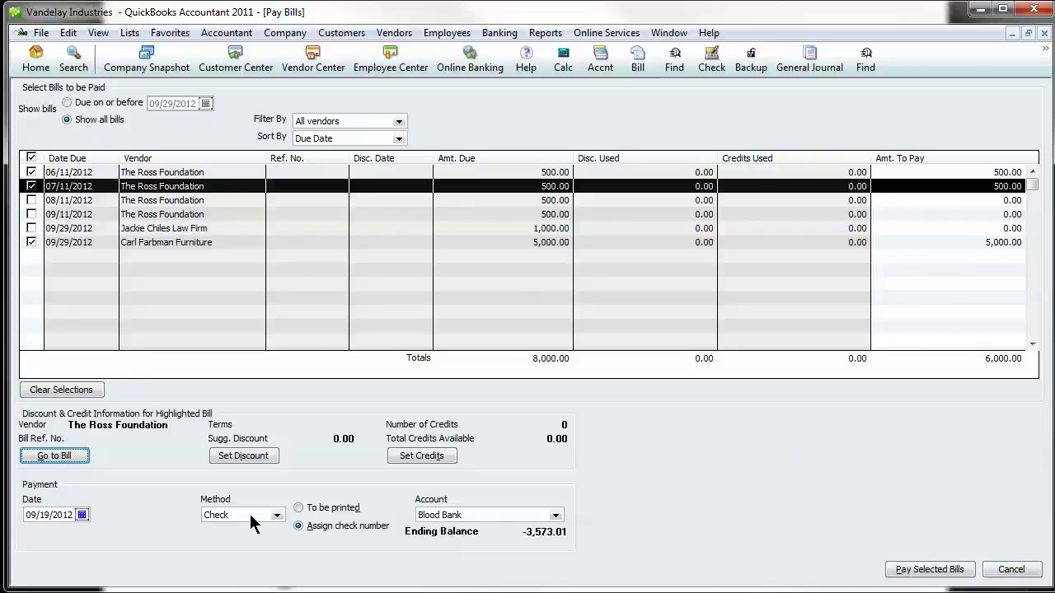
- Pay the selected bills from Blood Bank by check, marked to be printed, and dismiss the payment summary
left_click(277, 516)
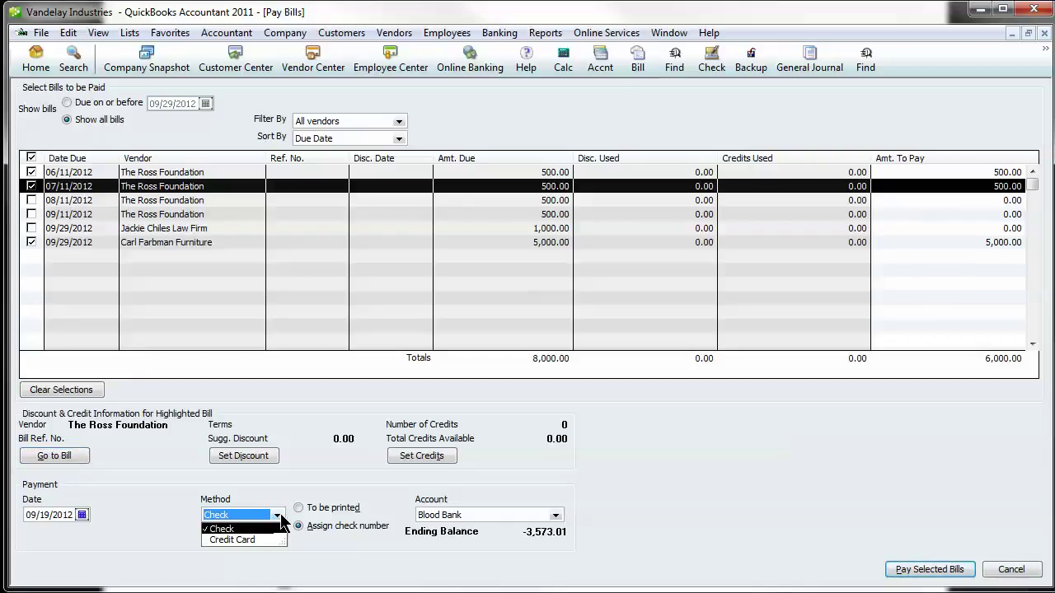
left_click(320, 532)
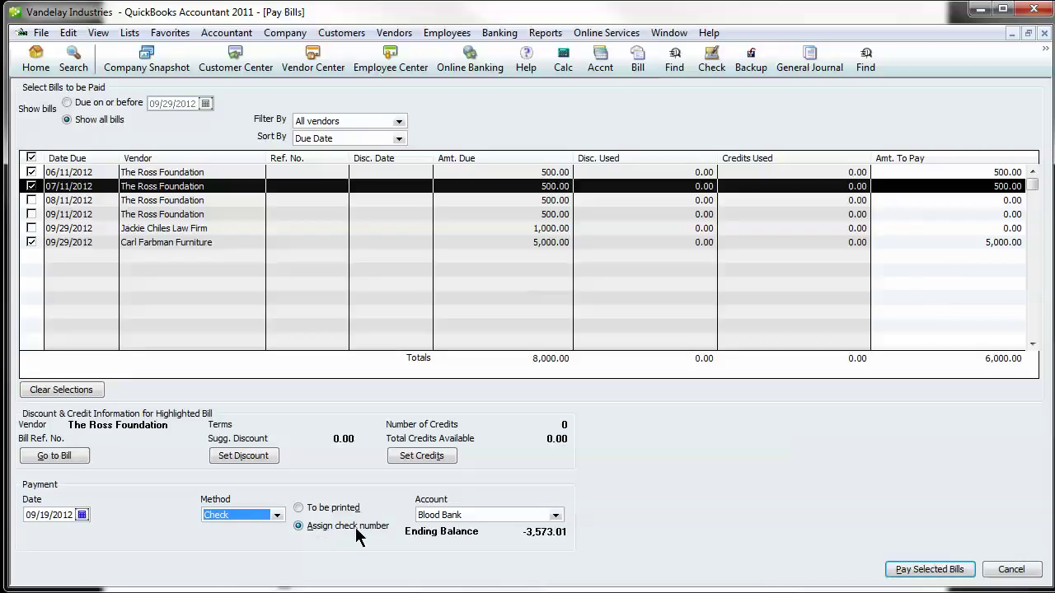
left_click(318, 509)
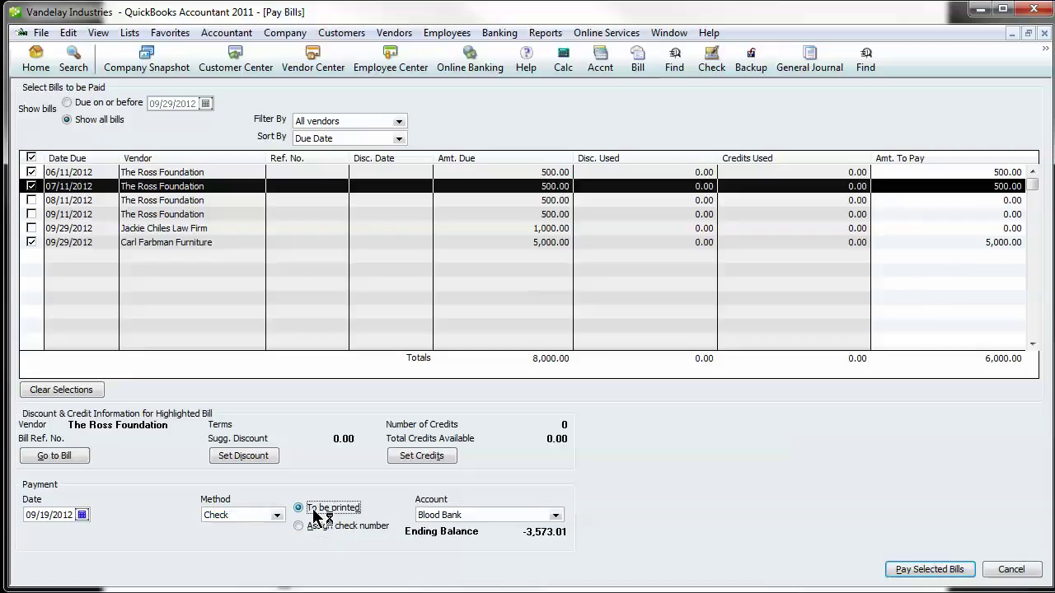
left_click(906, 568)
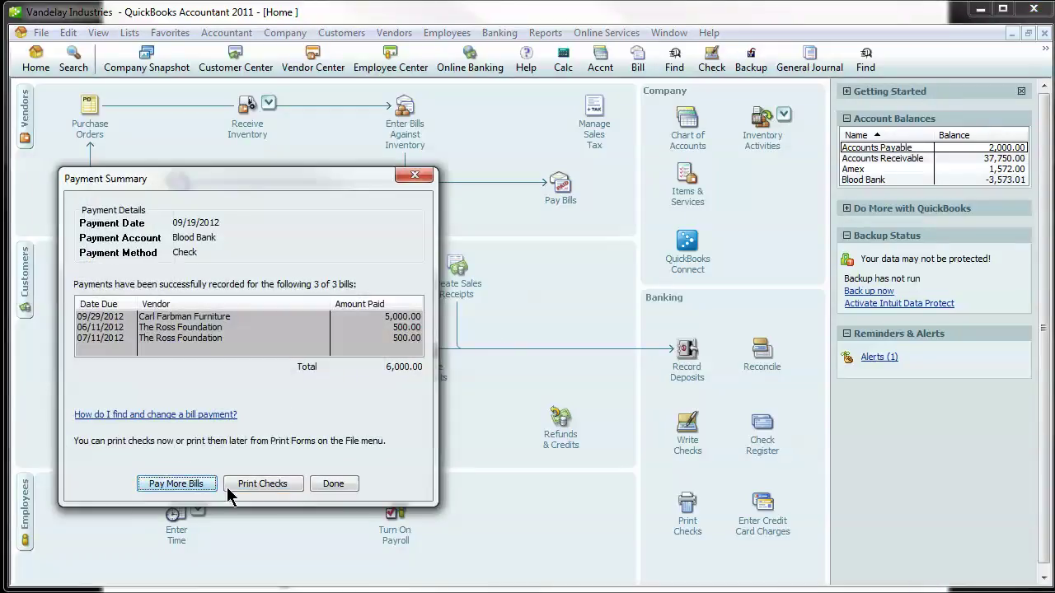
left_click(415, 175)
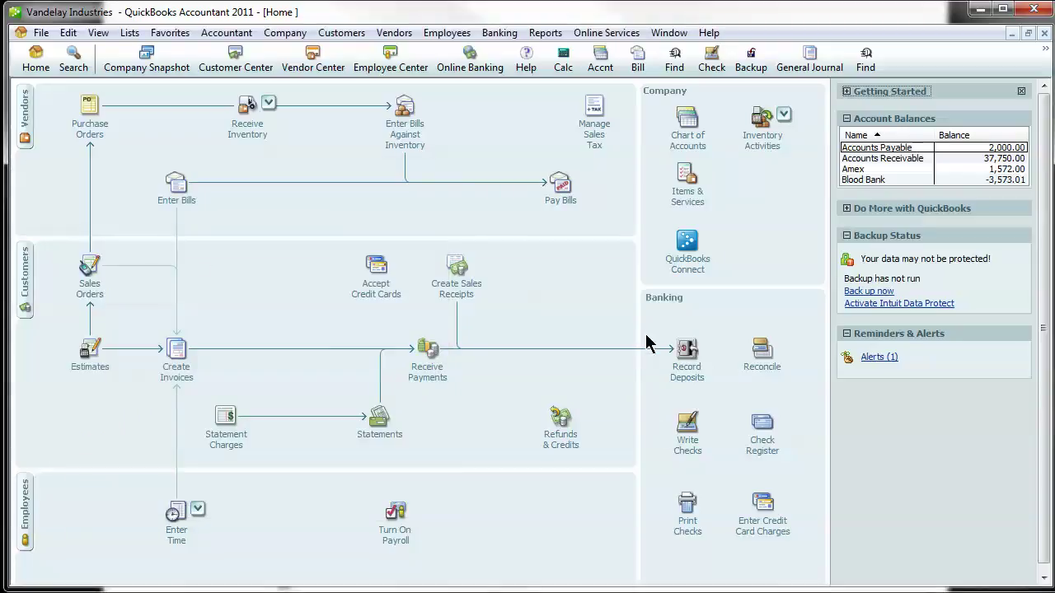
- Walk through printing the Blood Bank checks, editing the first check number and viewing the print settings, and cancel without printing
left_click(685, 506)
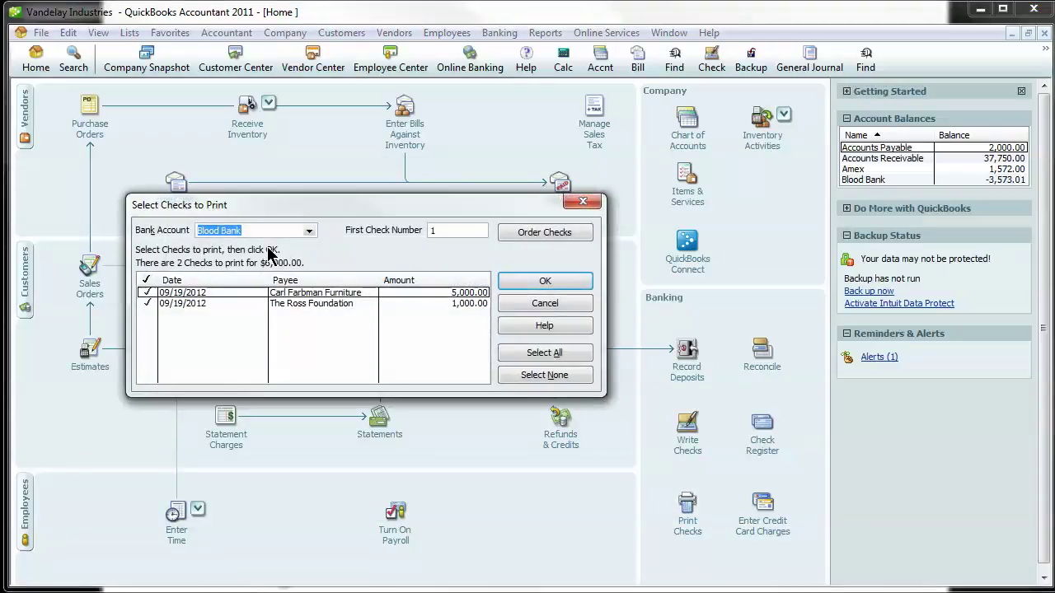
left_click(309, 230)
left_click(309, 230)
left_click(463, 233)
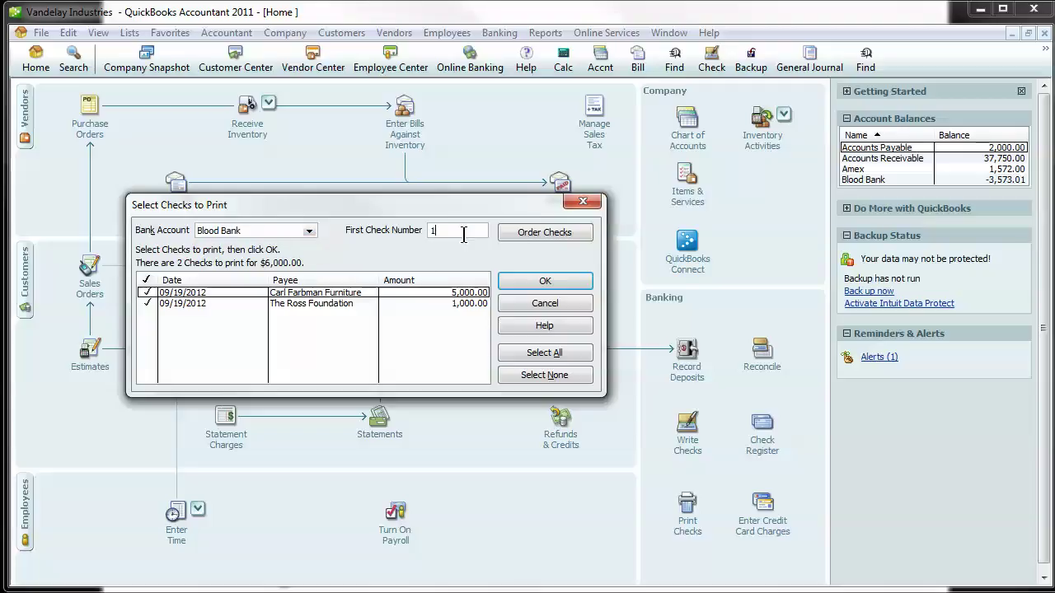
type("5")
left_click(544, 286)
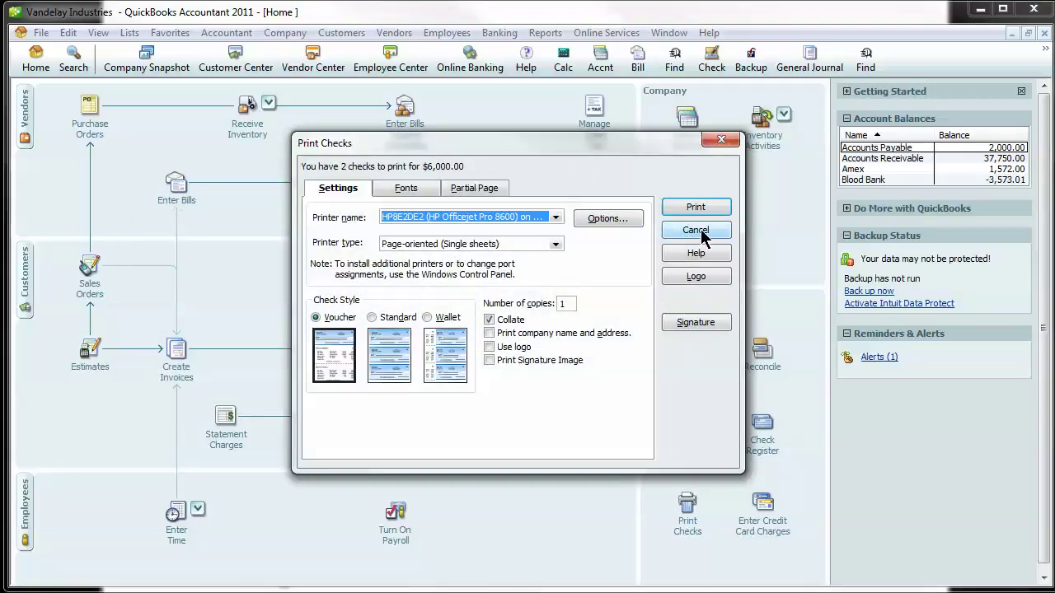
left_click(695, 230)
left_click(579, 202)
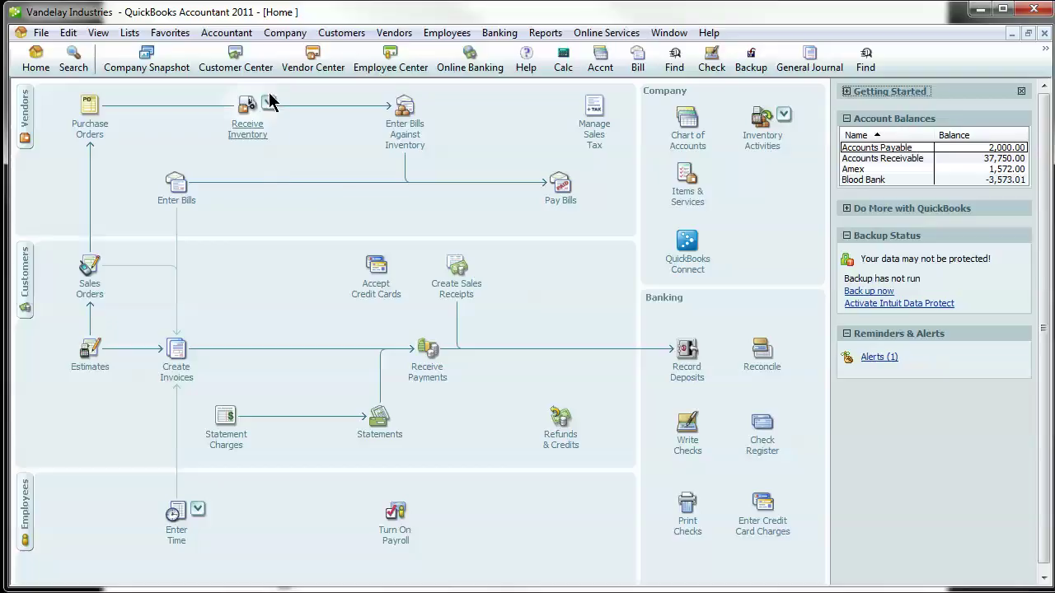
- Start a general journal entry with Inventory Asset on the first line, view the accounts available for the second, and close without saving
left_click(285, 33)
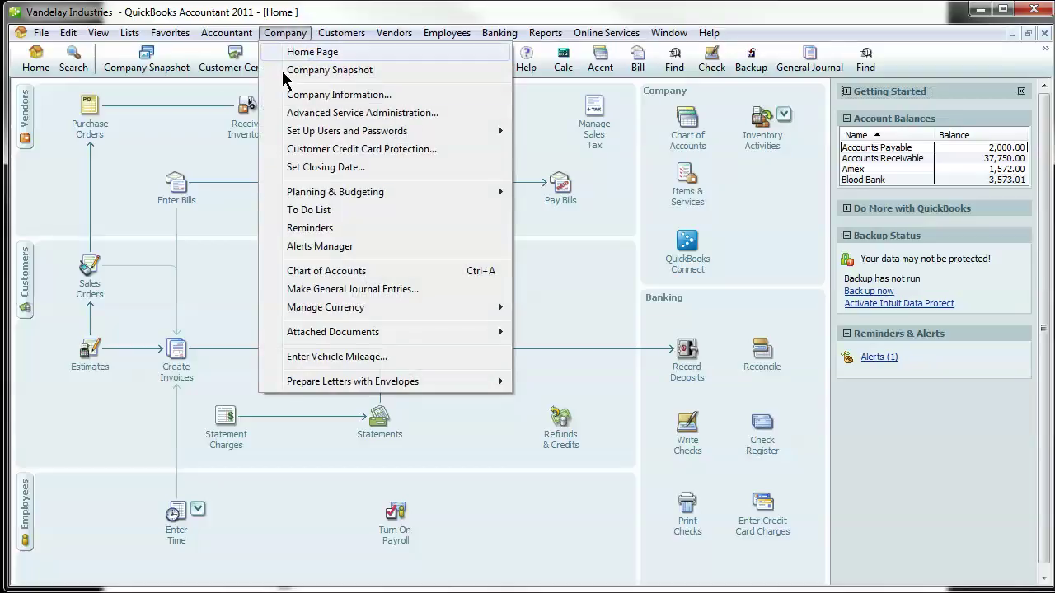
left_click(368, 290)
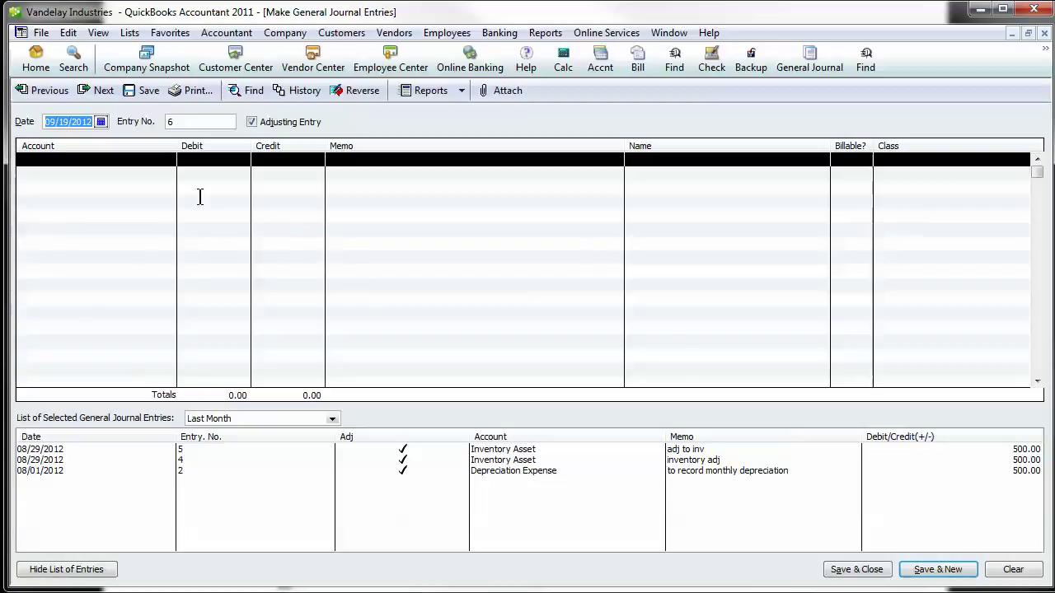
left_click(125, 160)
left_click(168, 160)
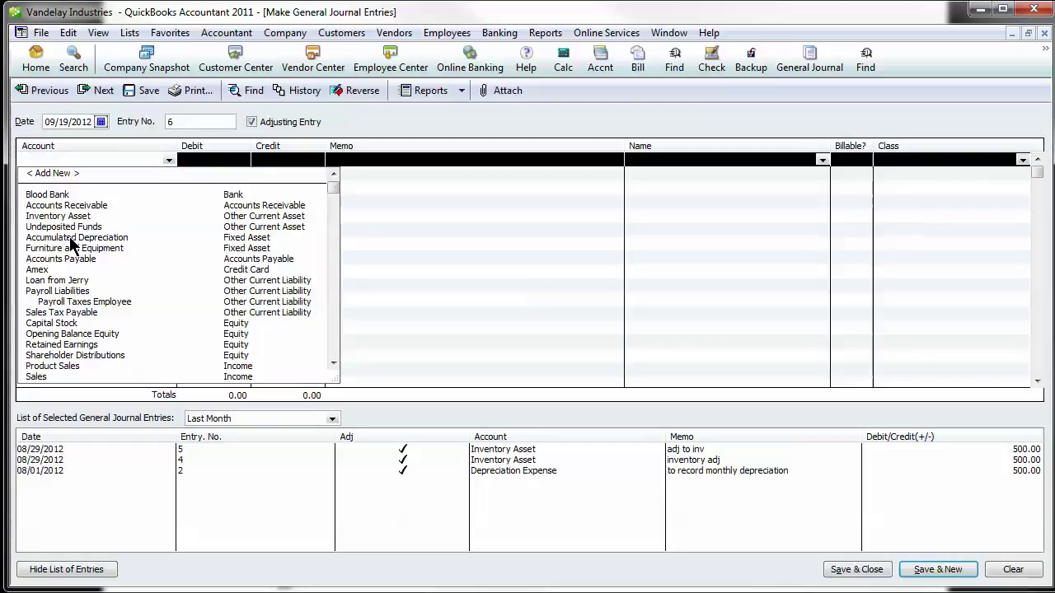
left_click(79, 216)
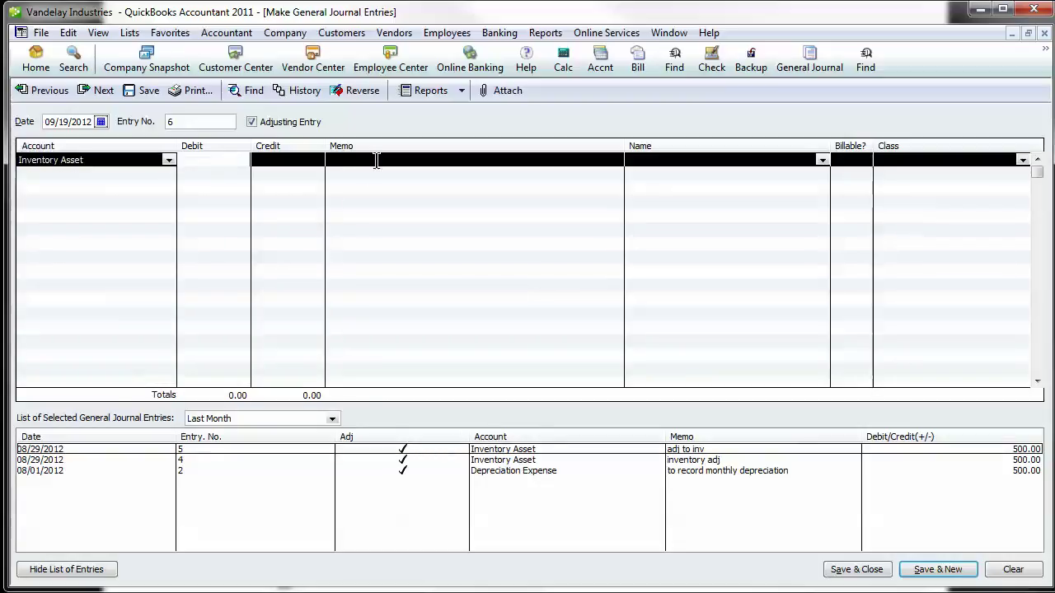
left_click(174, 175)
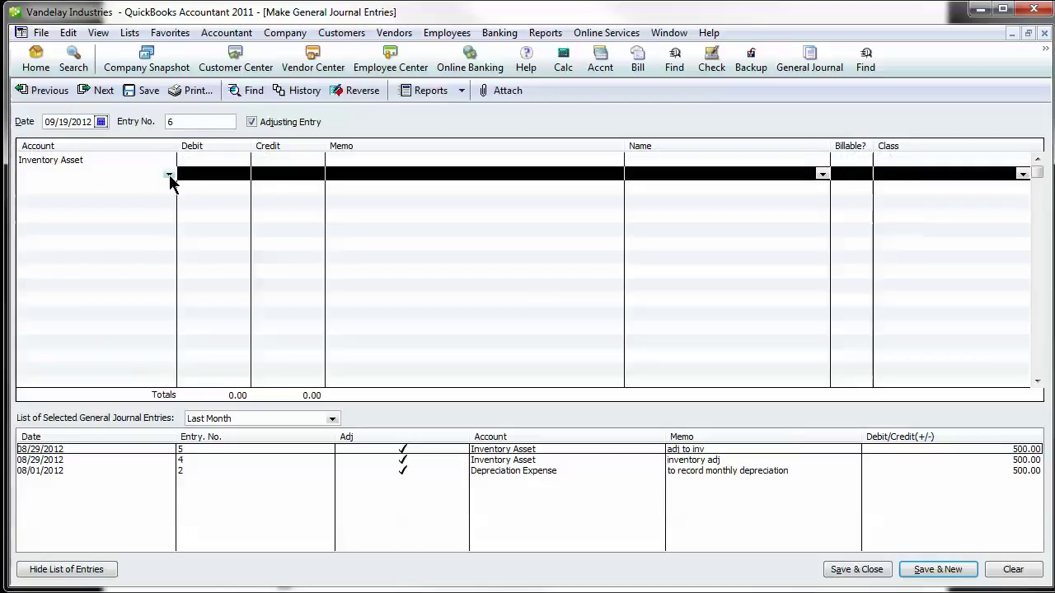
left_click(169, 175)
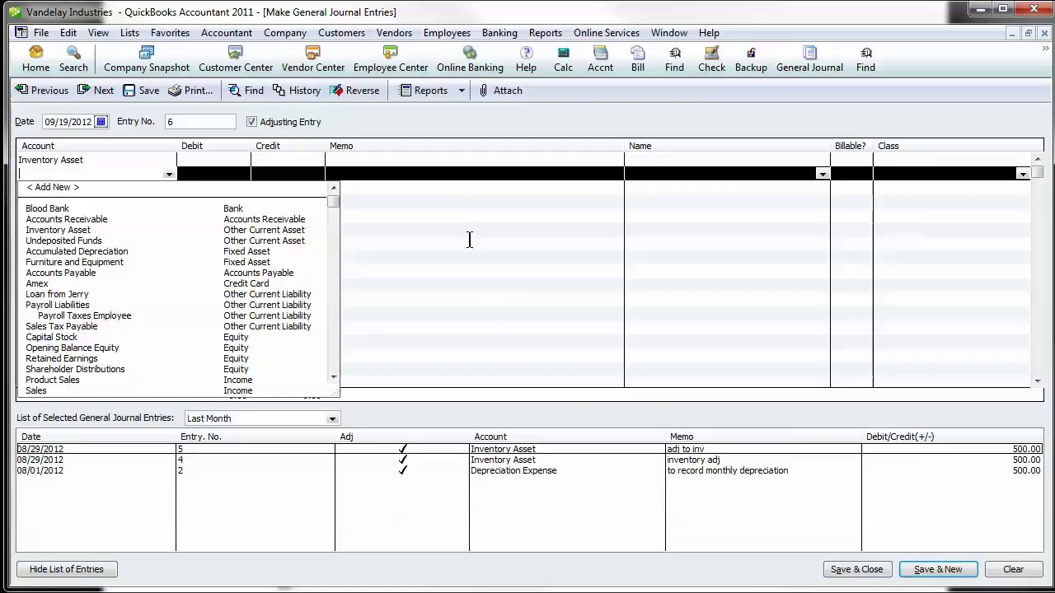
left_click(1043, 34)
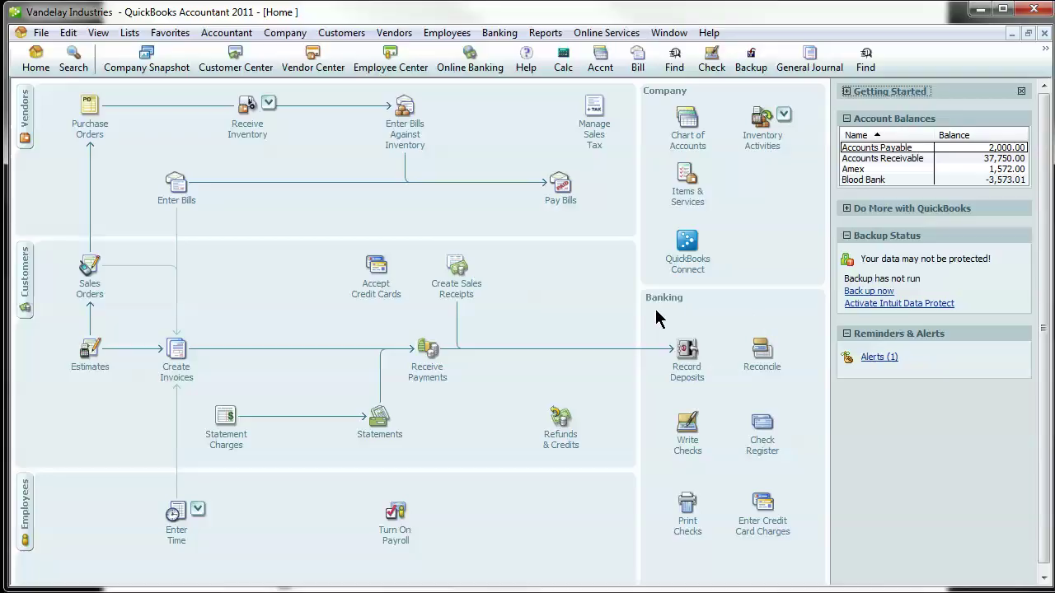
- Begin reconciling the Blood Bank account with the statement date 07/31/2012 and an ending balance of 25,000.00
left_click(764, 365)
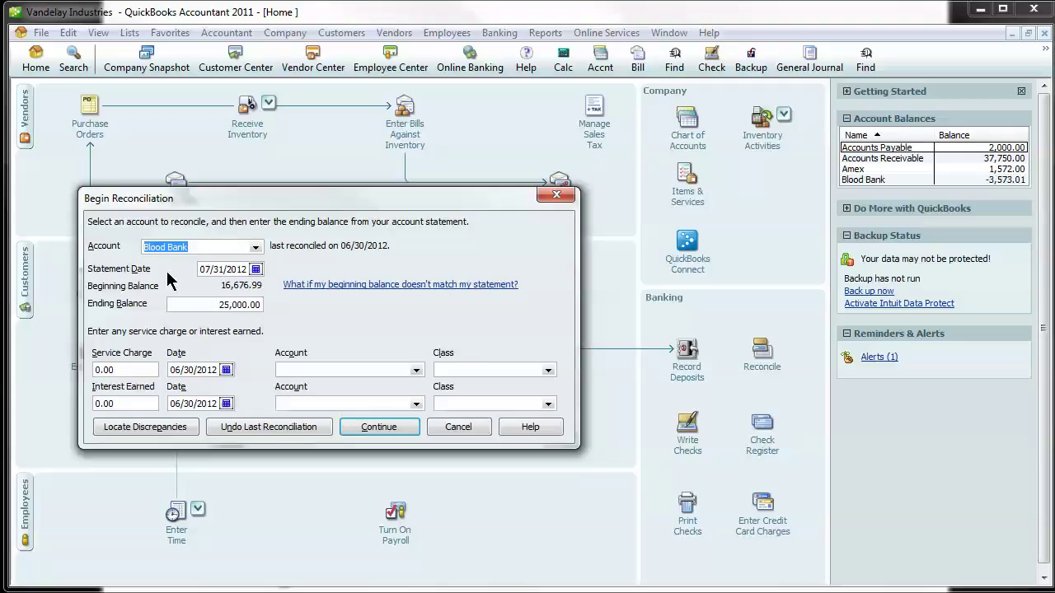
left_click(256, 270)
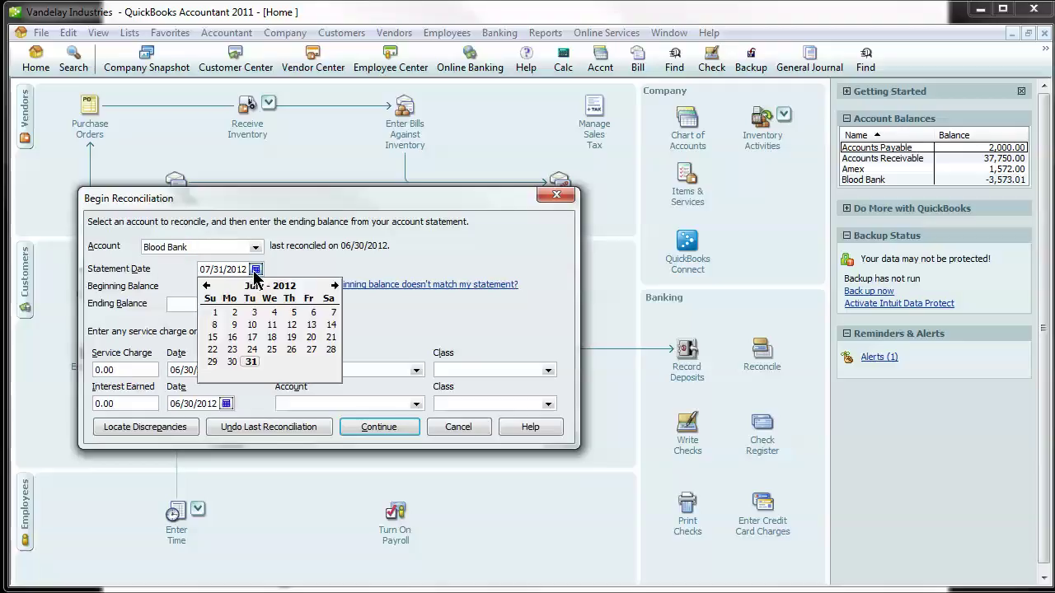
left_click(304, 276)
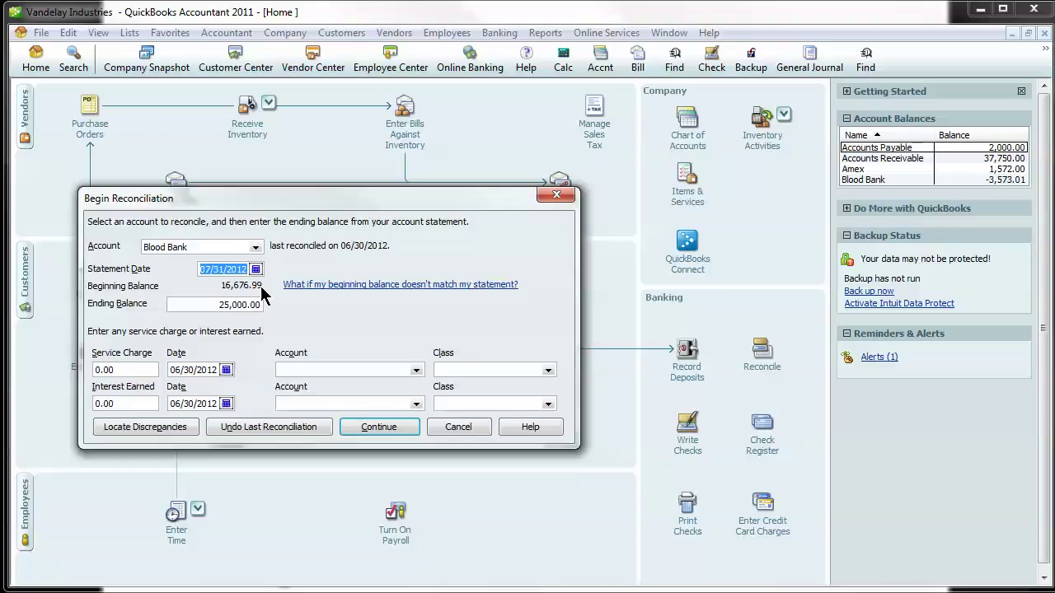
left_click(197, 304)
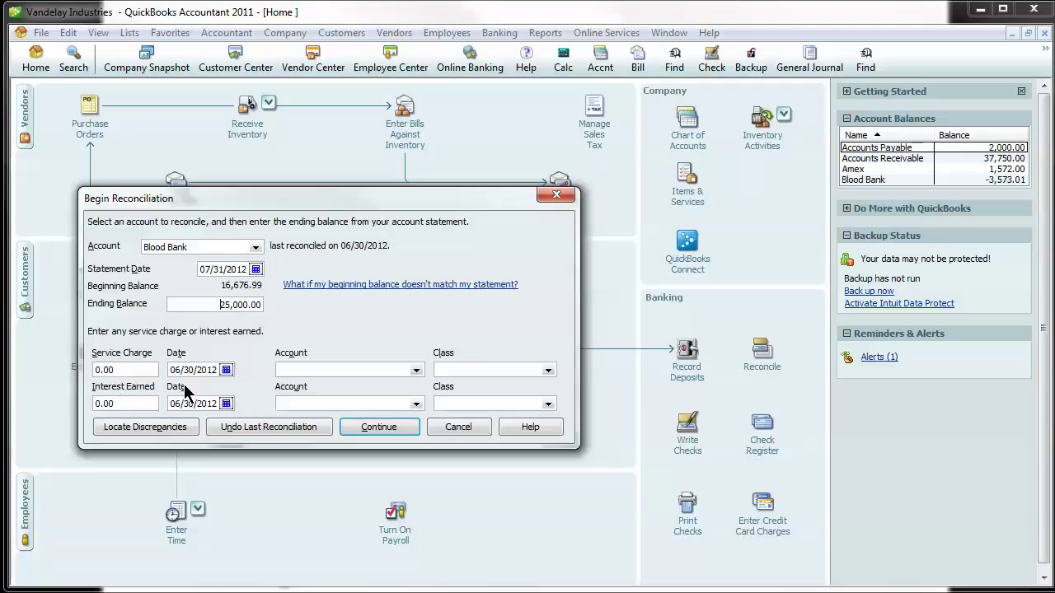
left_click(378, 427)
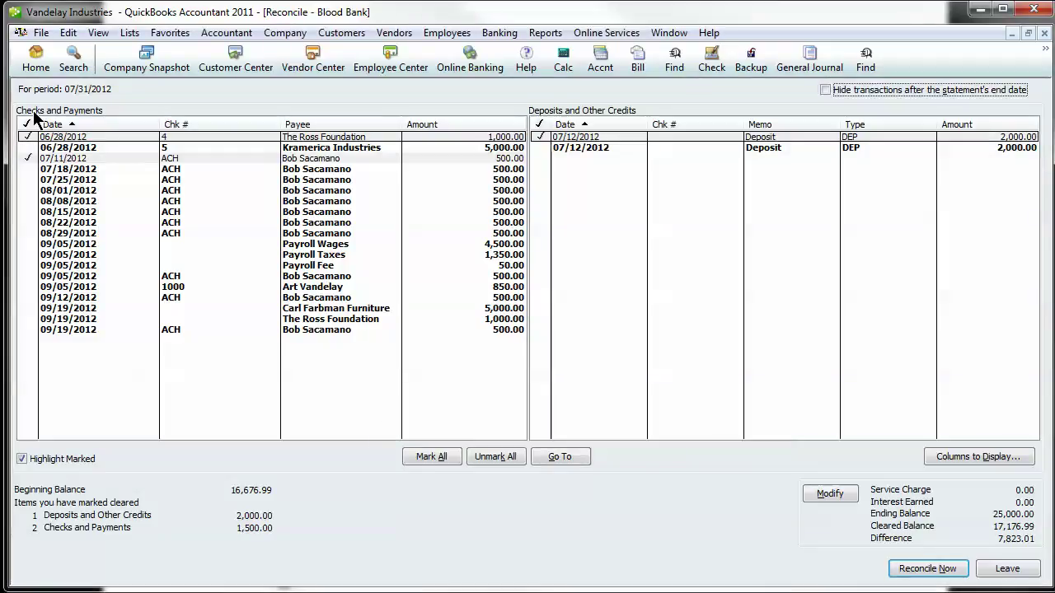
- Mark the second 07/12/2012 deposit, the Kramerica Industries check and the 07/18/2012 ACH payment as cleared, and leave the reconciliation unfinished
left_click(587, 121)
left_click(596, 150)
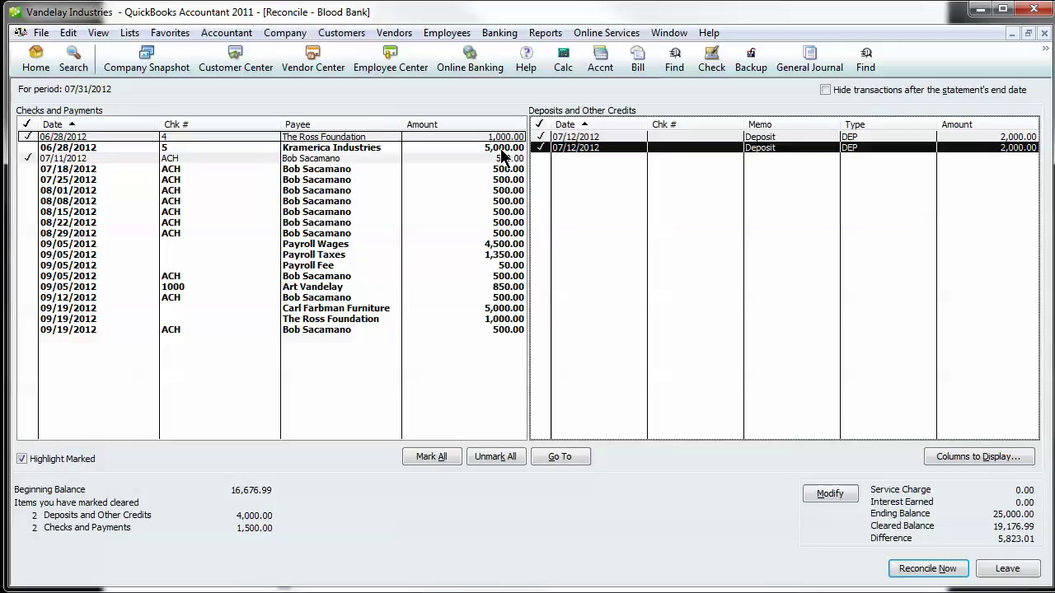
left_click(501, 149)
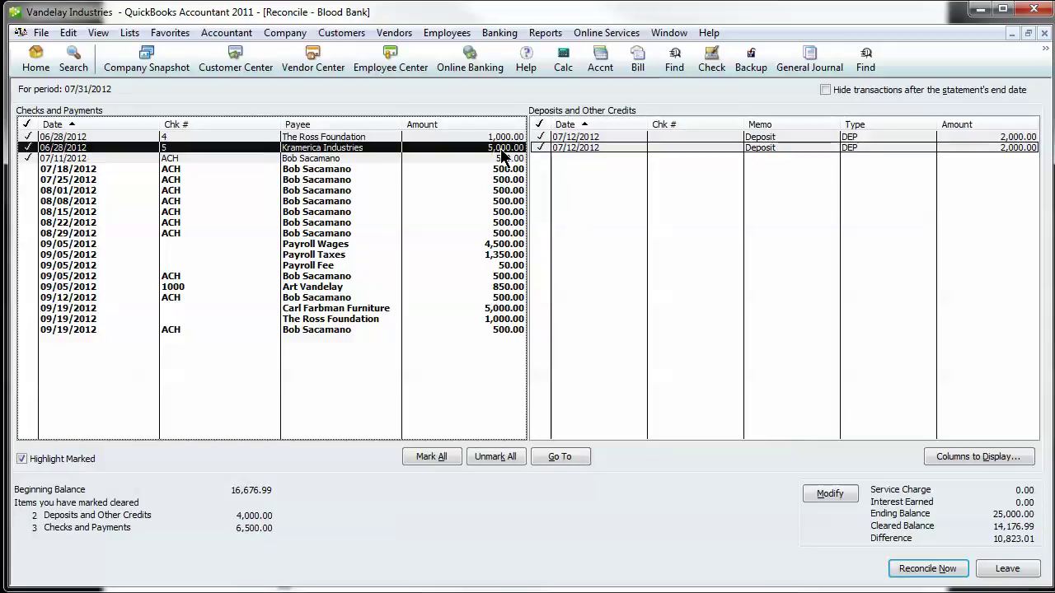
left_click(513, 170)
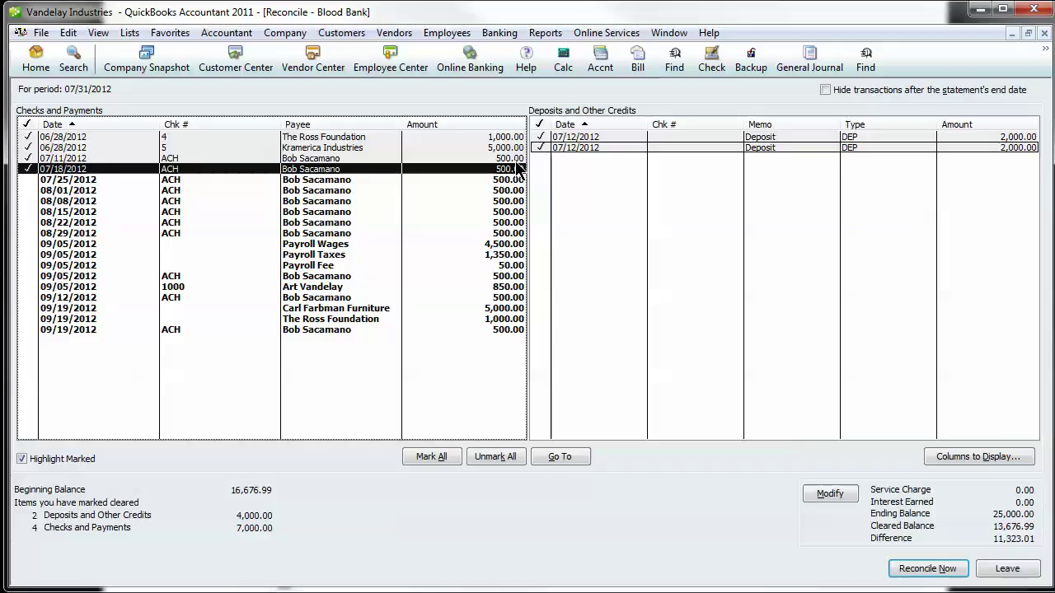
left_click(1007, 568)
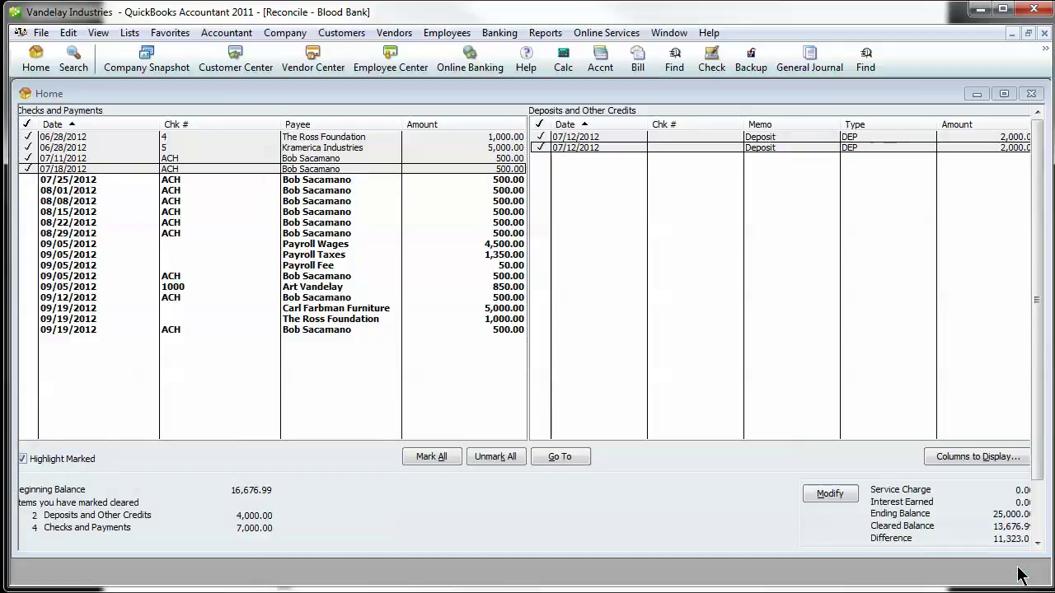
- Reopen the Blood Bank reconciliation to check that the cleared marks were kept, and leave it again
left_click(759, 357)
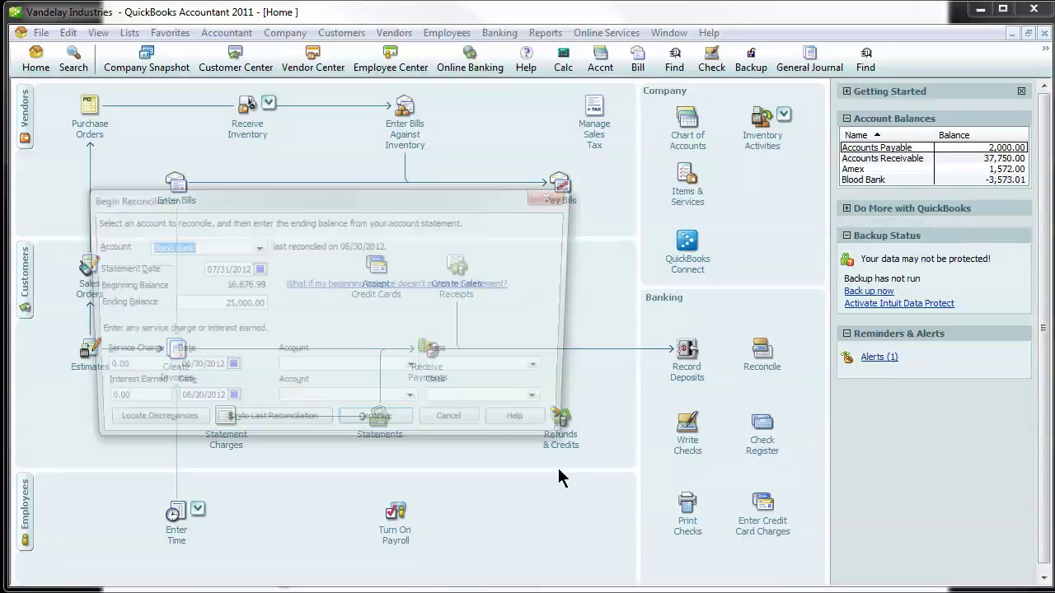
left_click(381, 428)
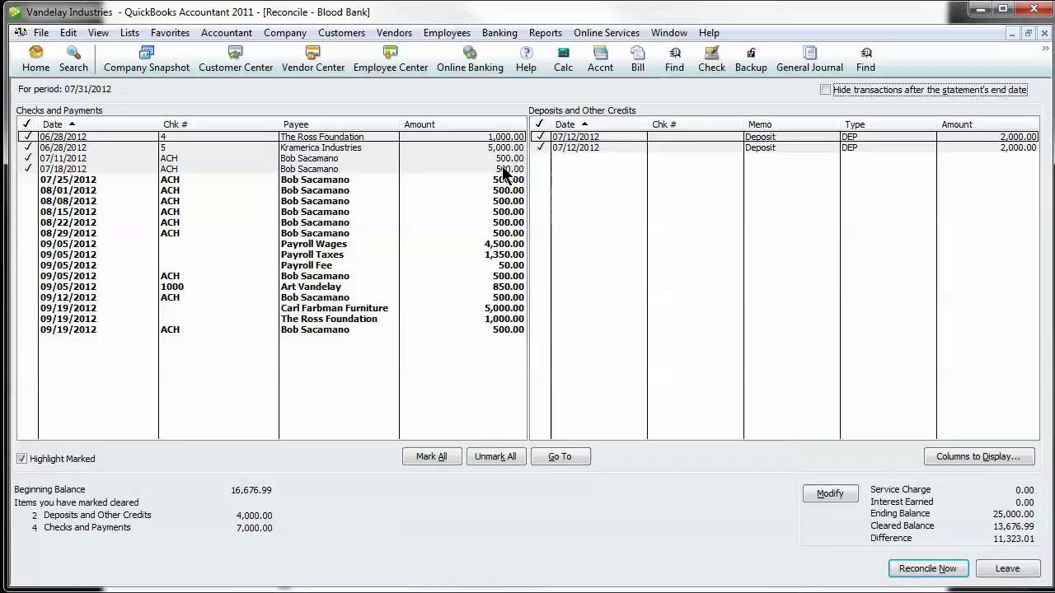
left_click(1007, 569)
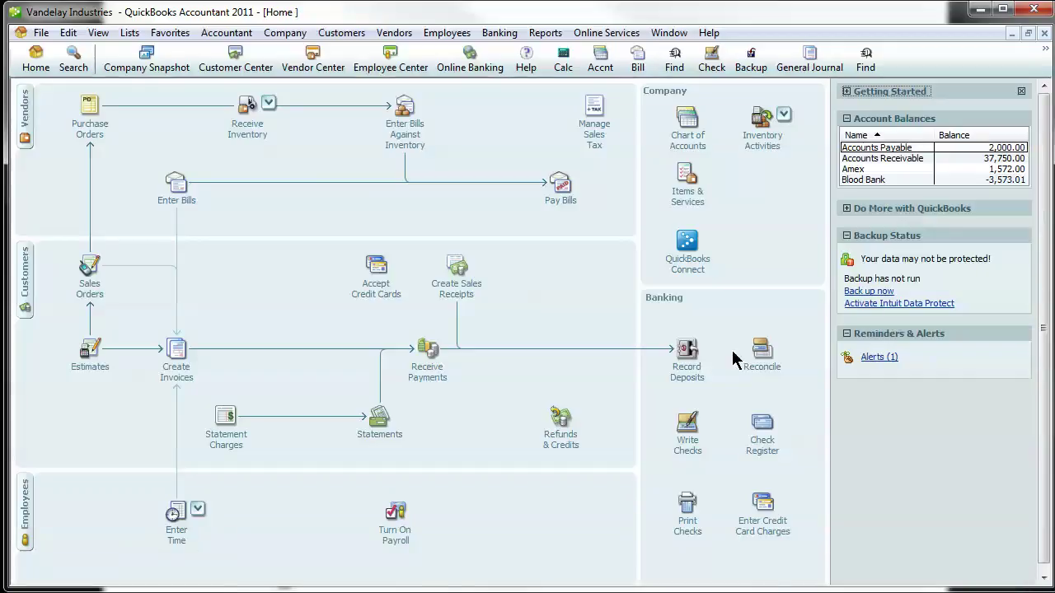